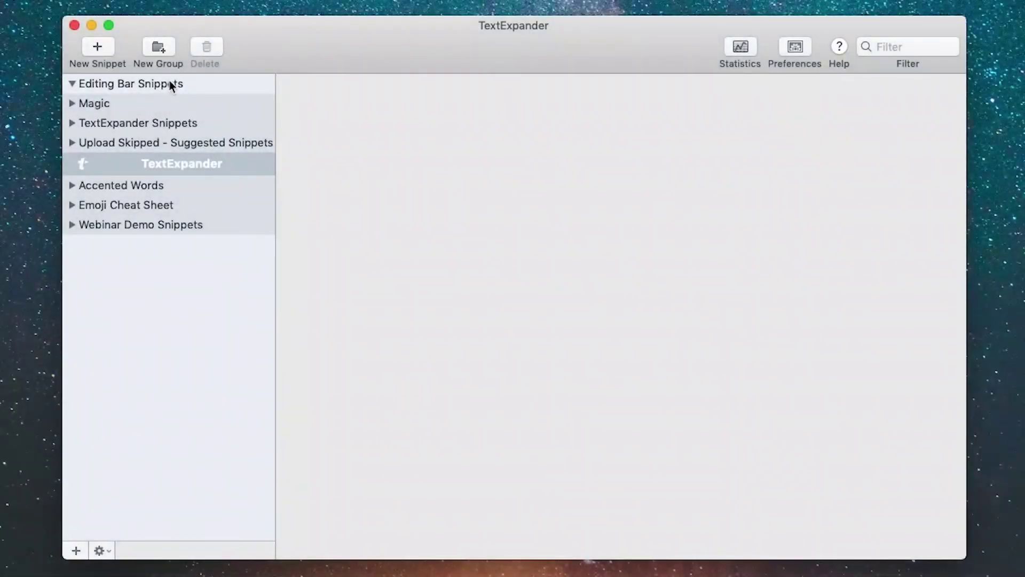
Add a new empty plain-text snippet to the Editing Bar Snippets group
{"action": "left_click", "coordinate": [171, 85]}
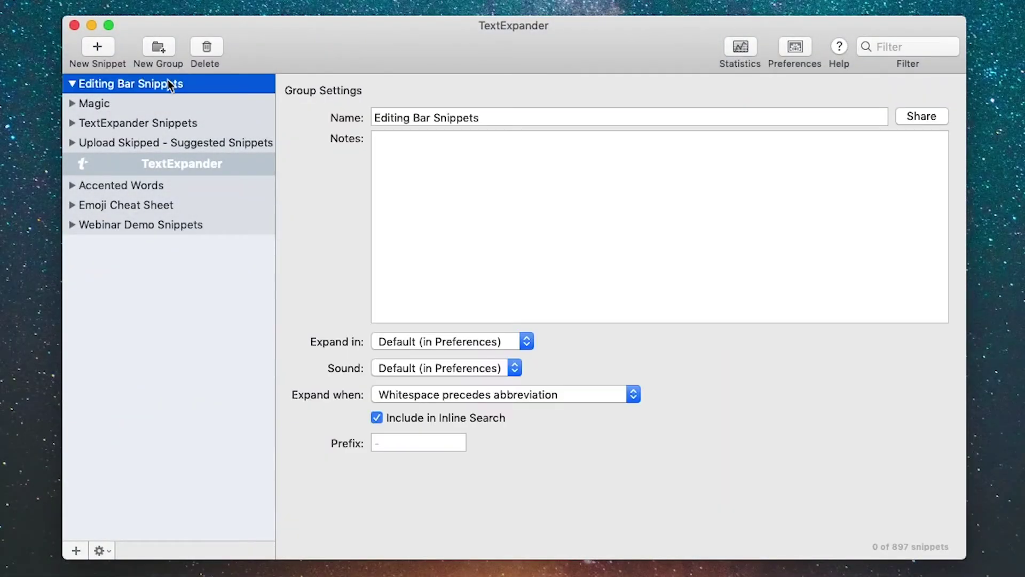
{"action": "left_click", "coordinate": [96, 49]}
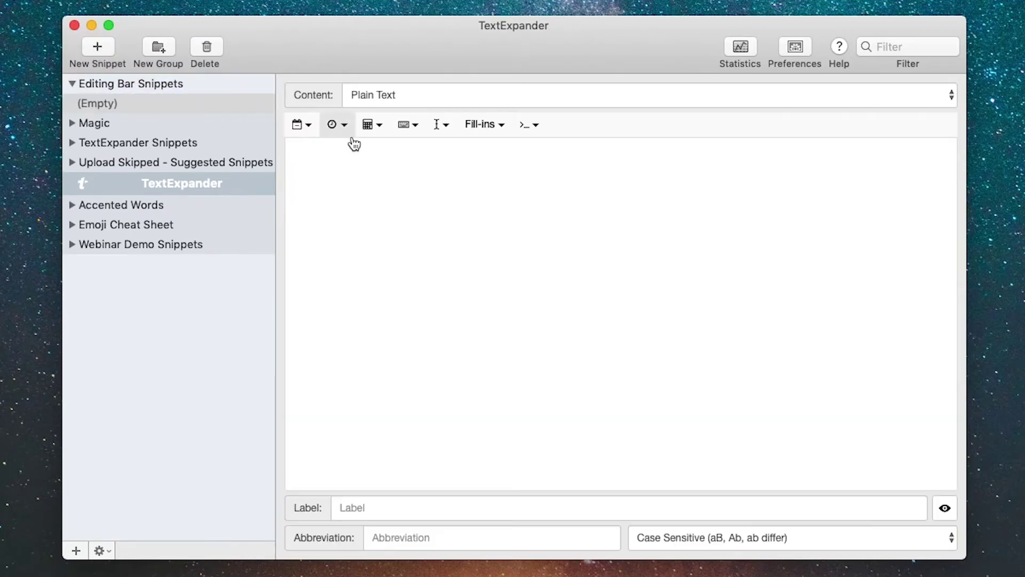
{"action": "left_click", "coordinate": [523, 222]}
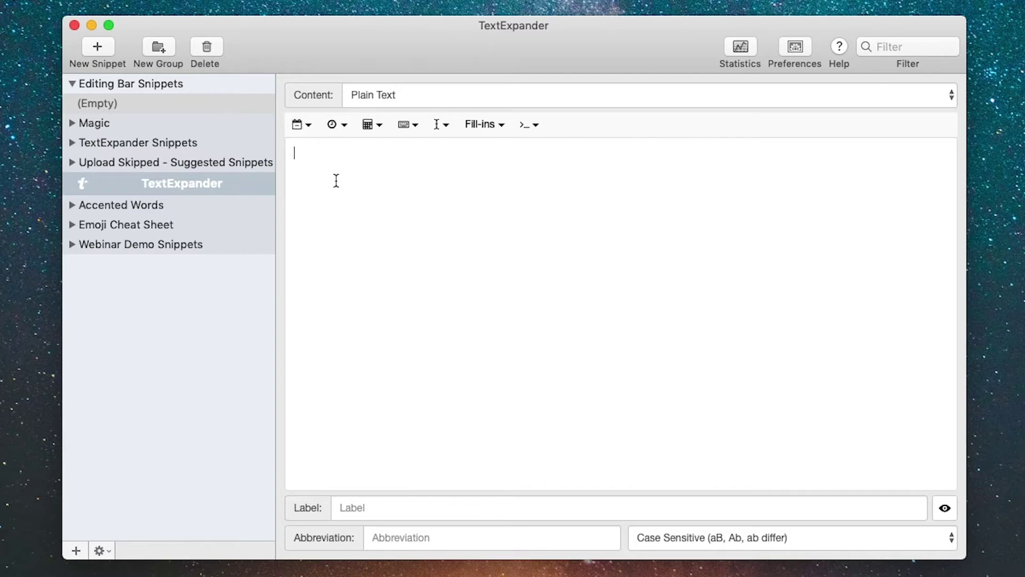
Enter 'Today's Date is:' followed by full month, day, comma and four-digit year fields
{"action": "left_click", "coordinate": [307, 132]}
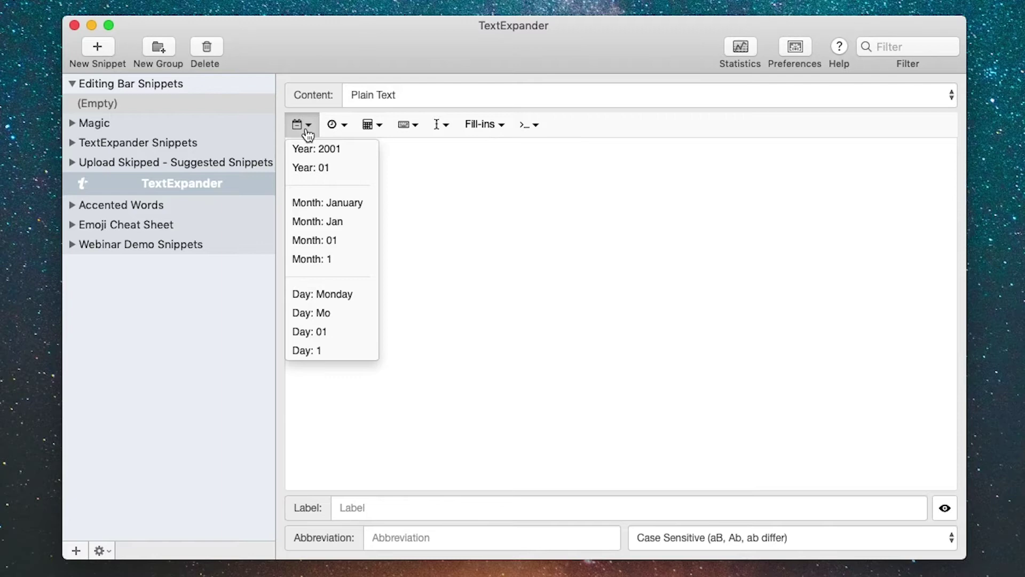
{"action": "left_click", "coordinate": [495, 221]}
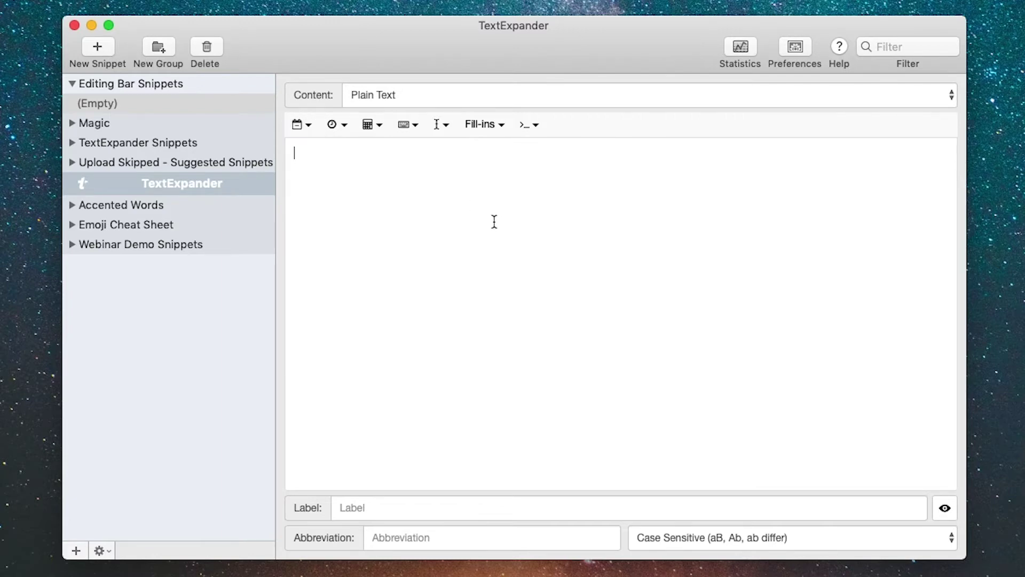
{"action": "type", "text": "Today's Date is:"}
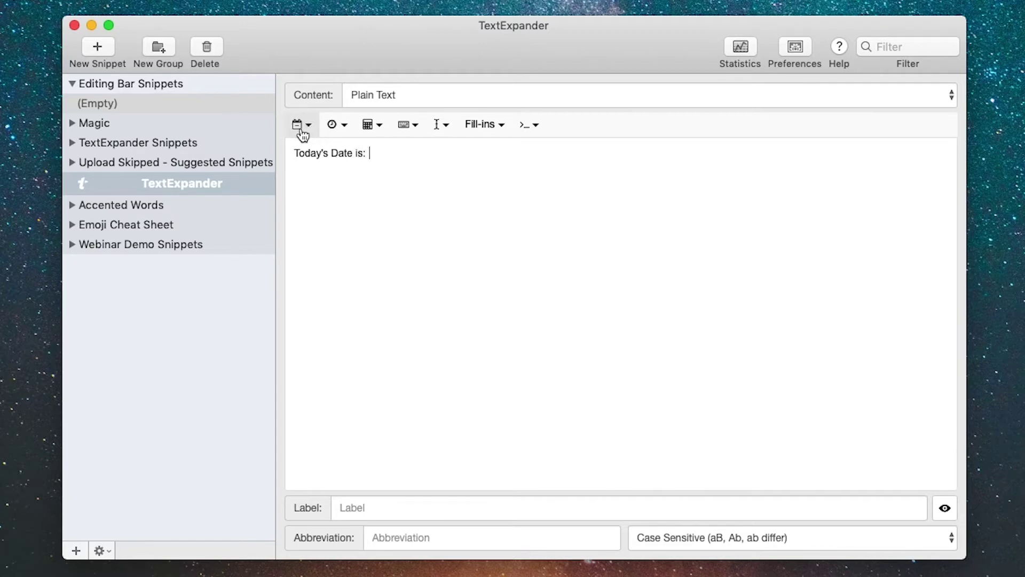
{"action": "left_click", "coordinate": [301, 128]}
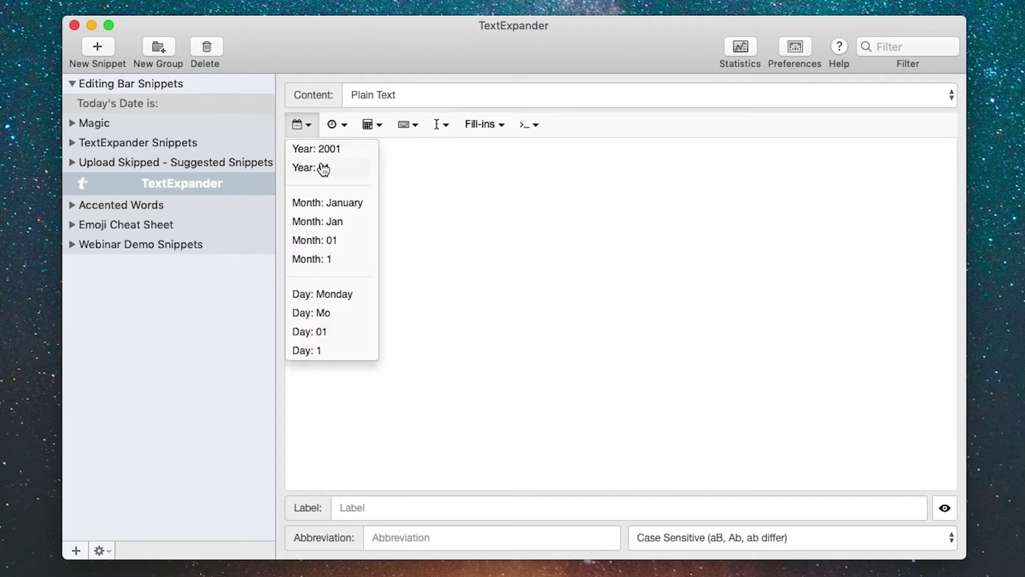
{"action": "left_click", "coordinate": [327, 202]}
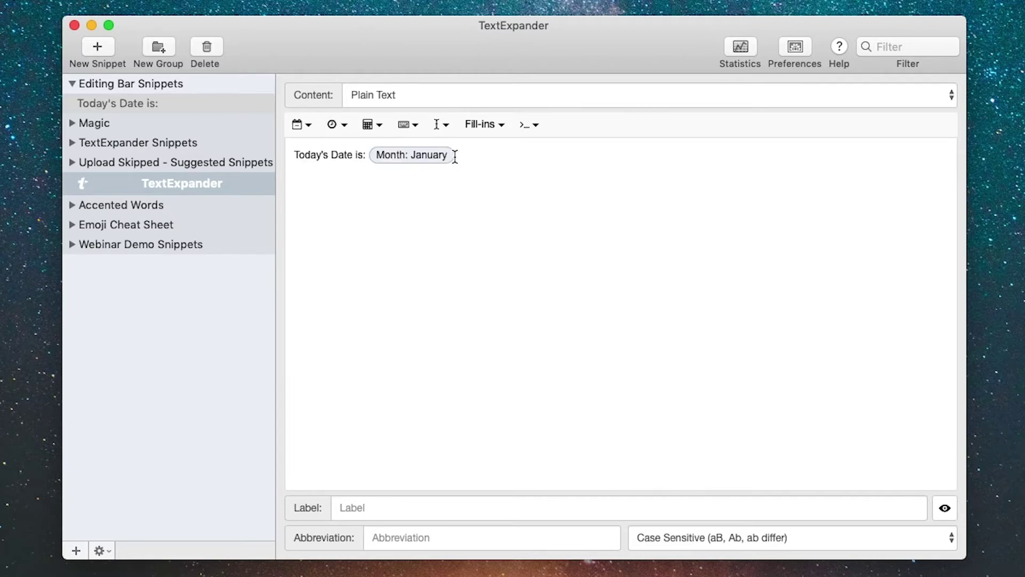
{"action": "left_click", "coordinate": [305, 135]}
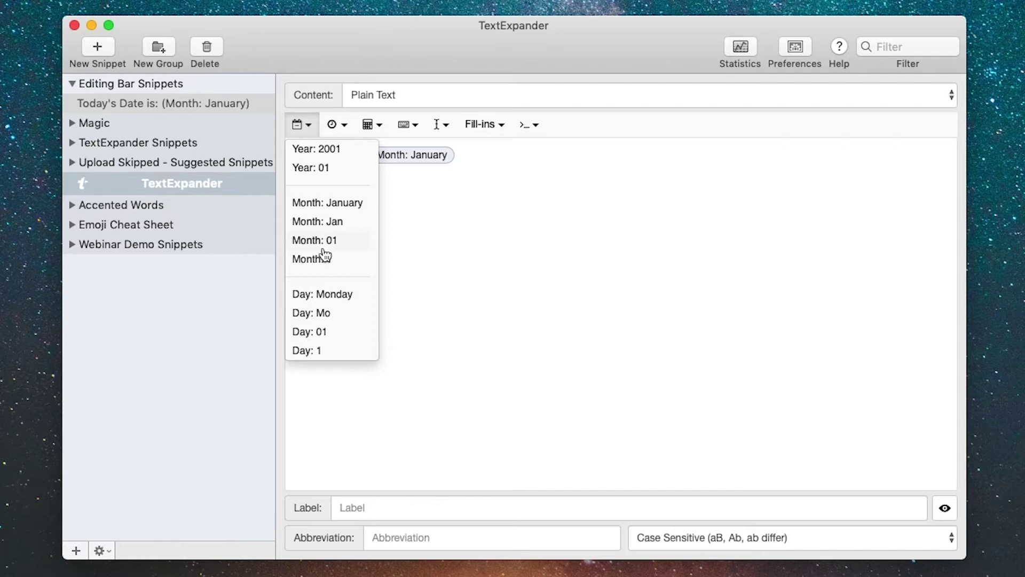
{"action": "left_click", "coordinate": [326, 350]}
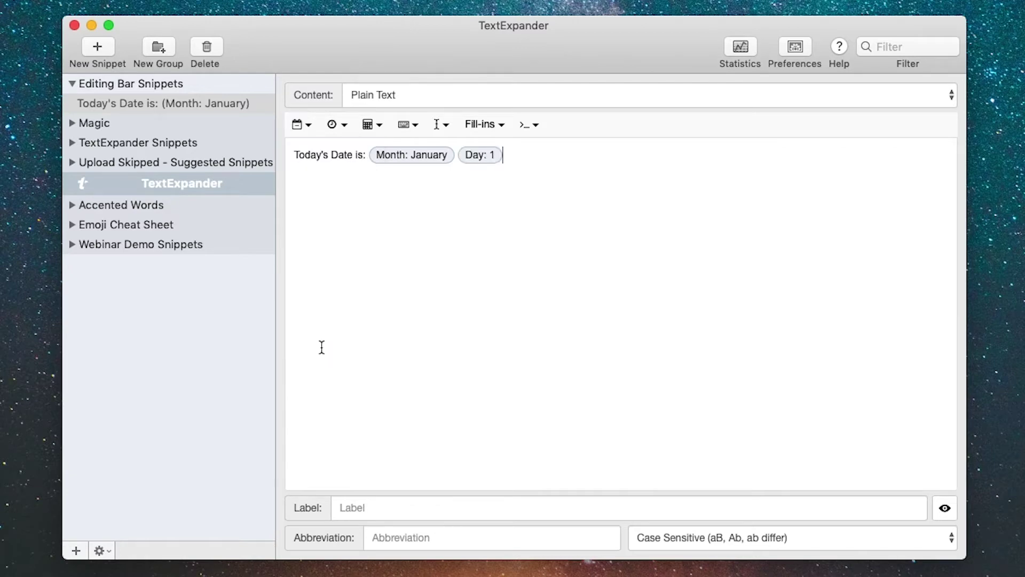
{"action": "type", "text": ","}
{"action": "left_click", "coordinate": [300, 124]}
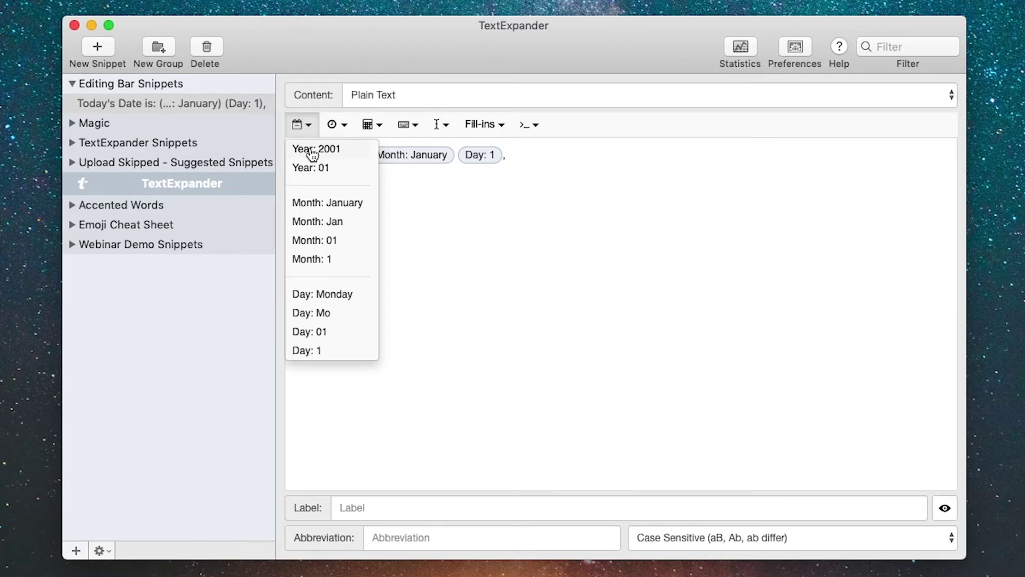
{"action": "left_click", "coordinate": [312, 151]}
Label the snippet 'today's date' with abbreviation xdate
{"action": "left_click", "coordinate": [403, 511]}
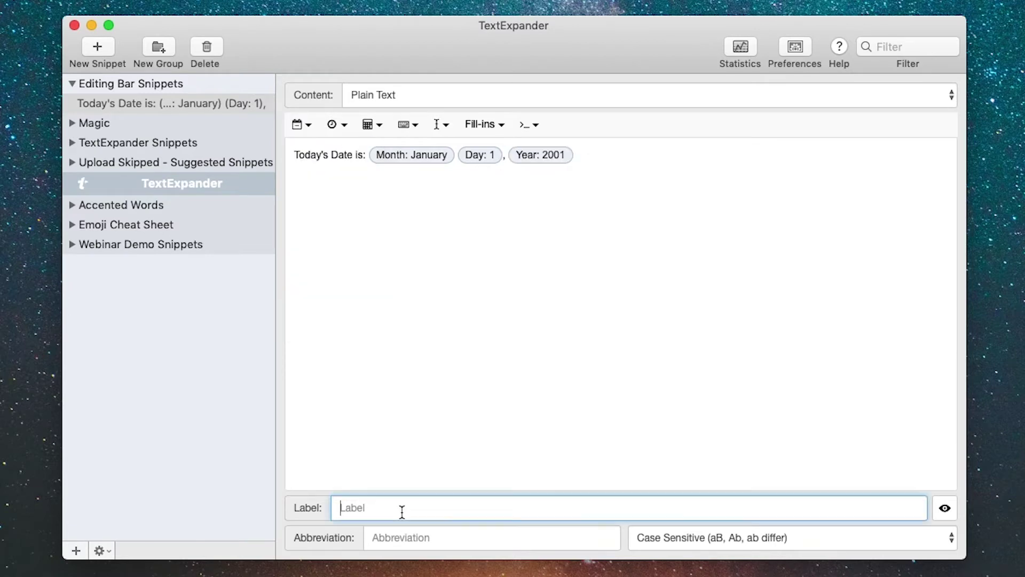
{"action": "type", "text": "today's date"}
{"action": "left_click", "coordinate": [374, 537]}
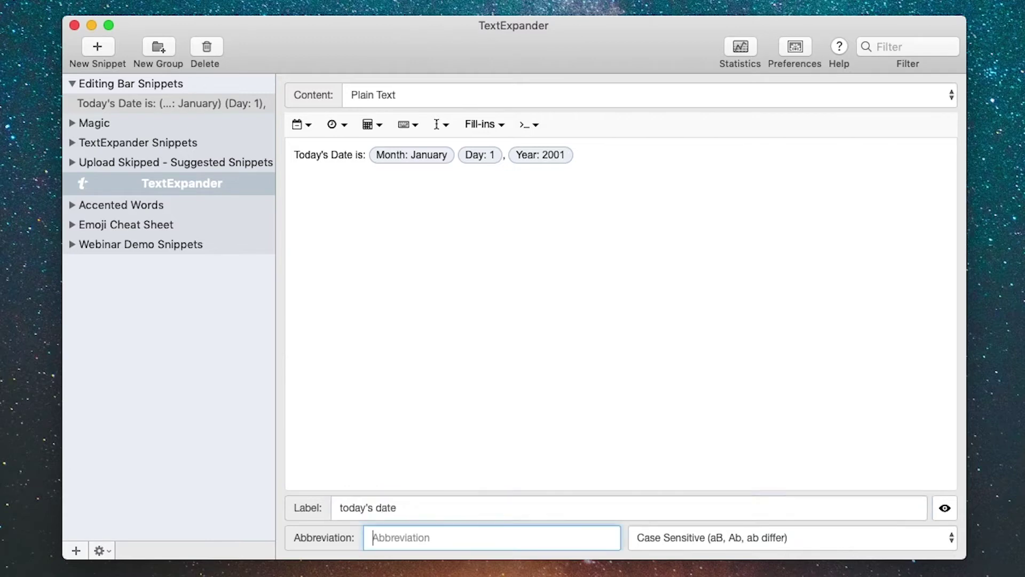
{"action": "type", "text": "xdate"}
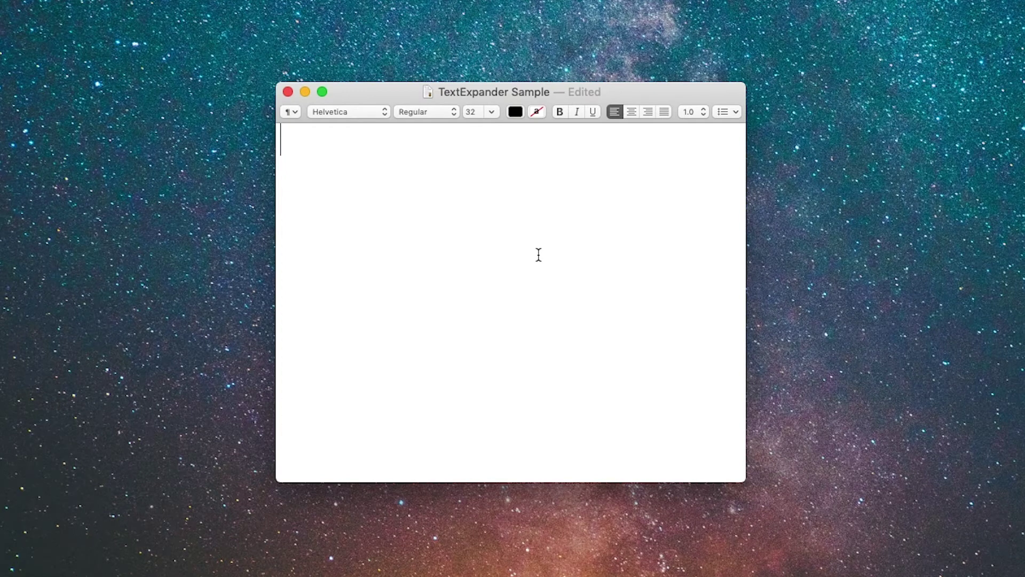
Type xdate in the TextEdit sample to expand it to 'Today's Date is: February 19, 2020'
{"action": "type", "text": "xdate"}
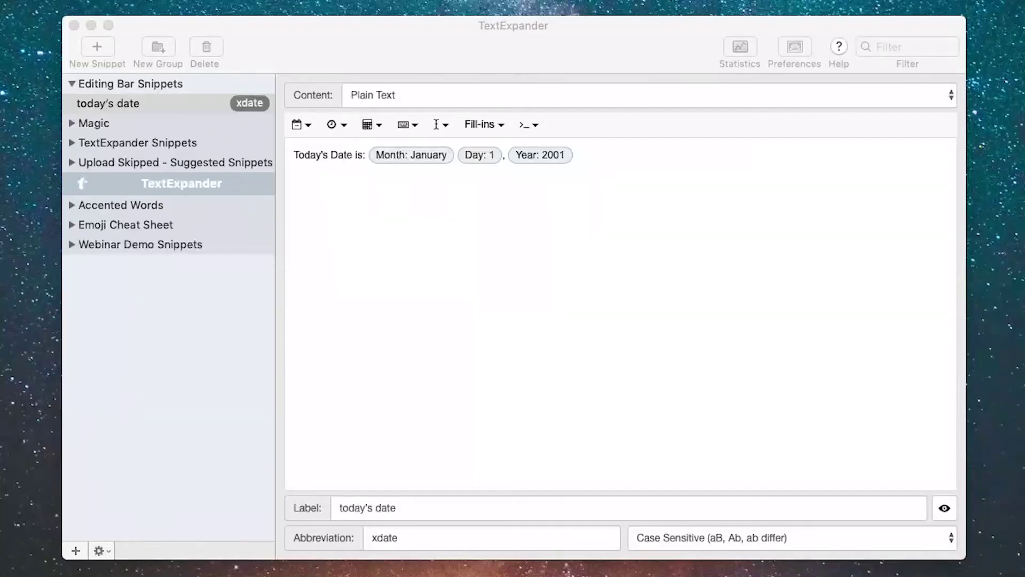
Append 'and the time is' with 12-hour hour (01-12), two-digit minute and AM/PM fields
{"action": "left_click", "coordinate": [341, 126]}
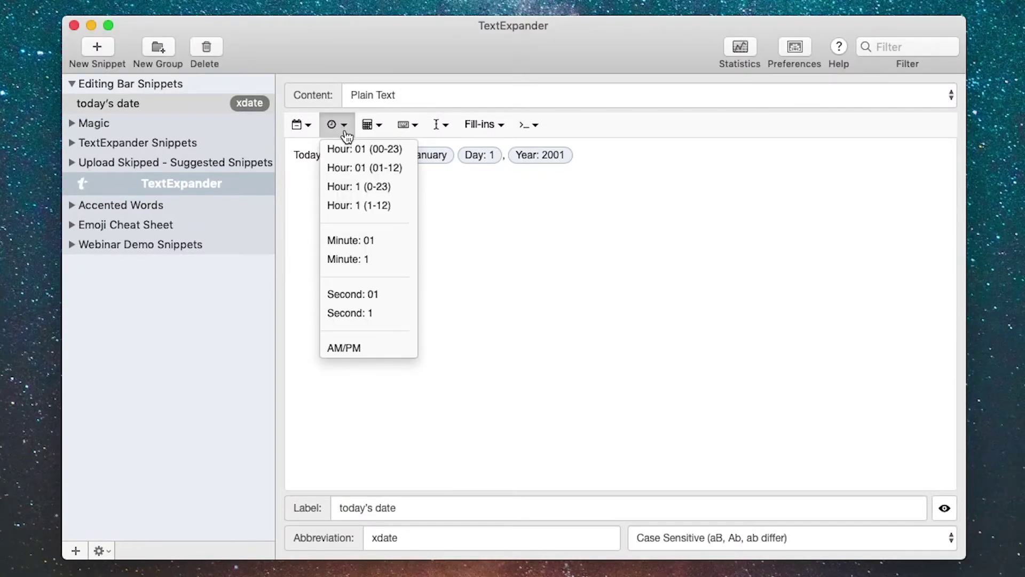
{"action": "left_click", "coordinate": [569, 219]}
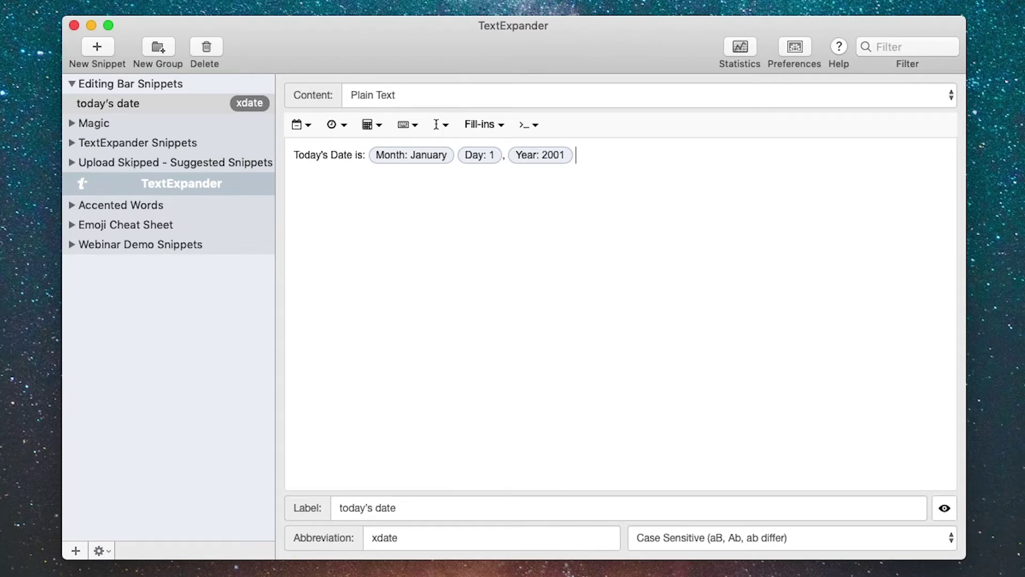
{"action": "type", "text": "and the time is"}
{"action": "left_click", "coordinate": [335, 124]}
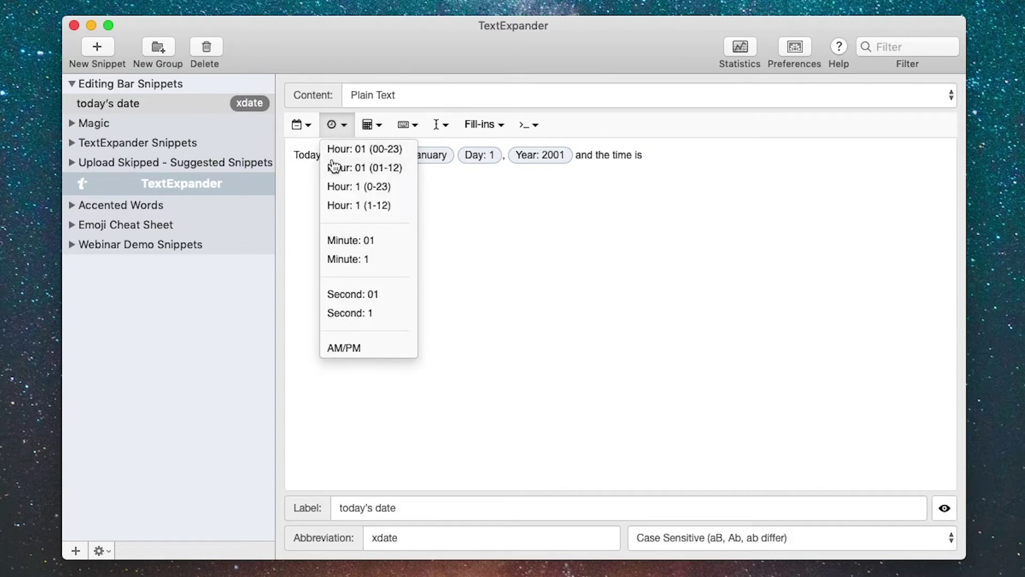
{"action": "left_click", "coordinate": [339, 170]}
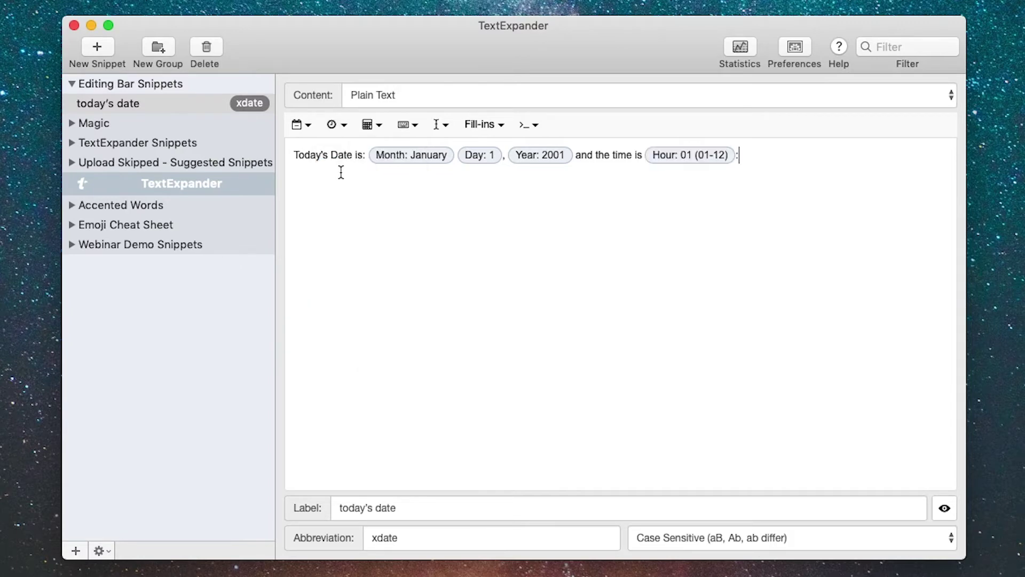
{"action": "left_click", "coordinate": [336, 125]}
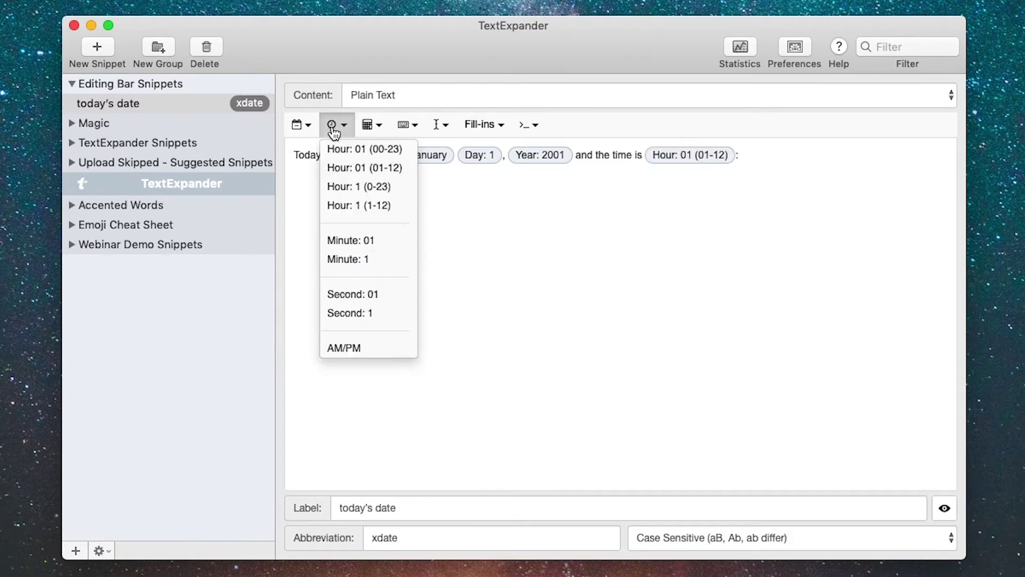
{"action": "left_click", "coordinate": [357, 241]}
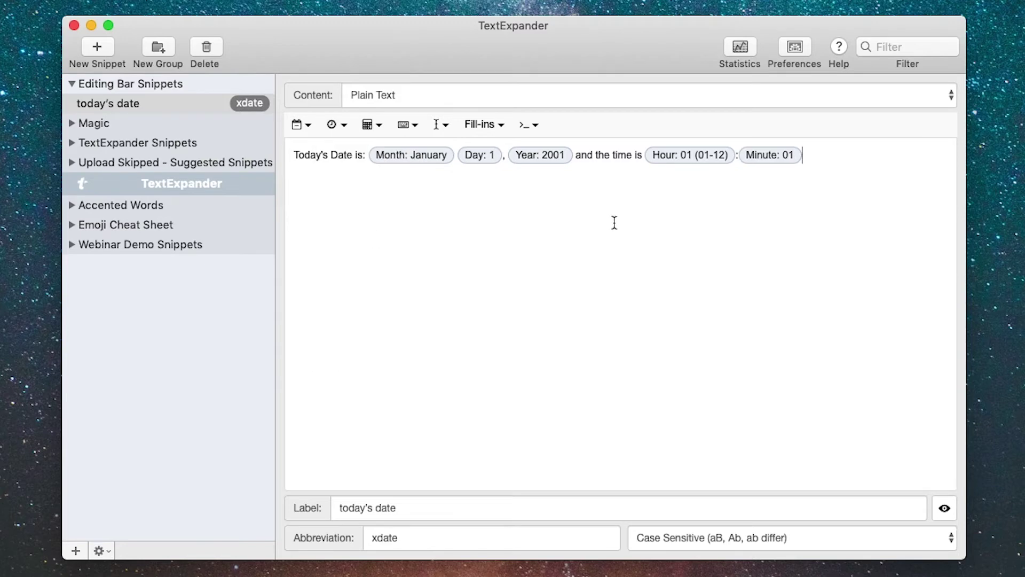
{"action": "left_click", "coordinate": [336, 125]}
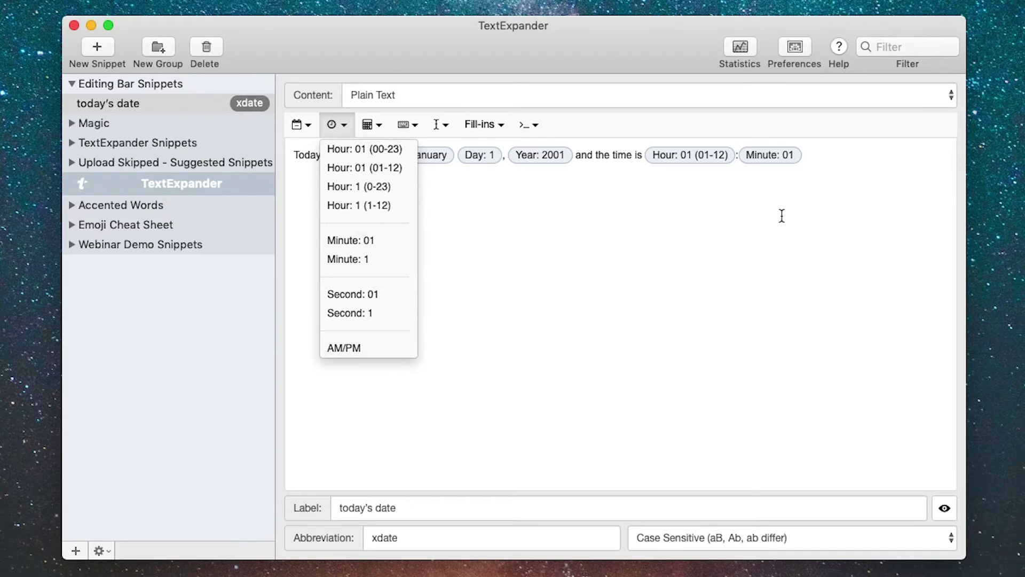
{"action": "left_click", "coordinate": [833, 158]}
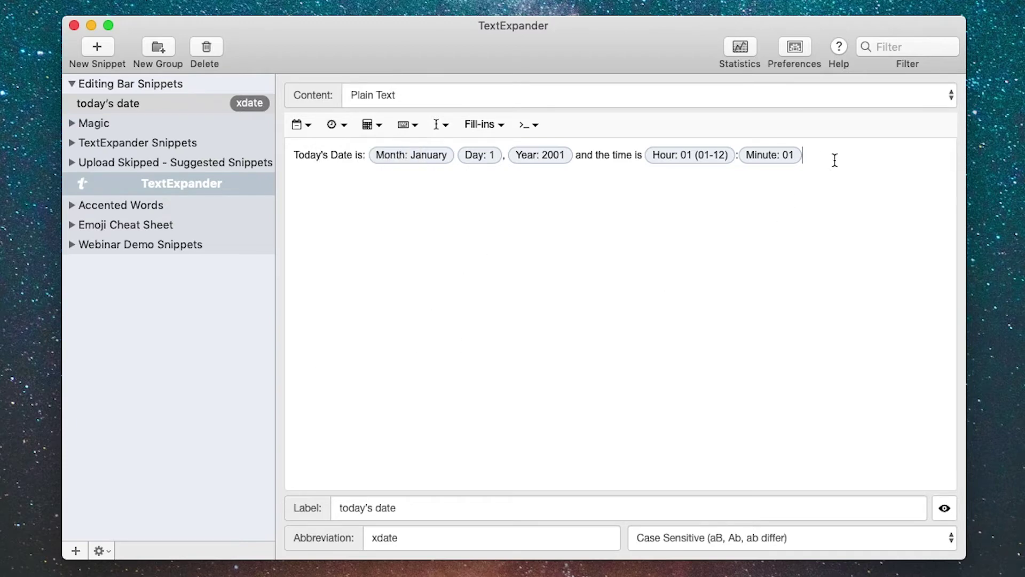
{"action": "left_click", "coordinate": [335, 129]}
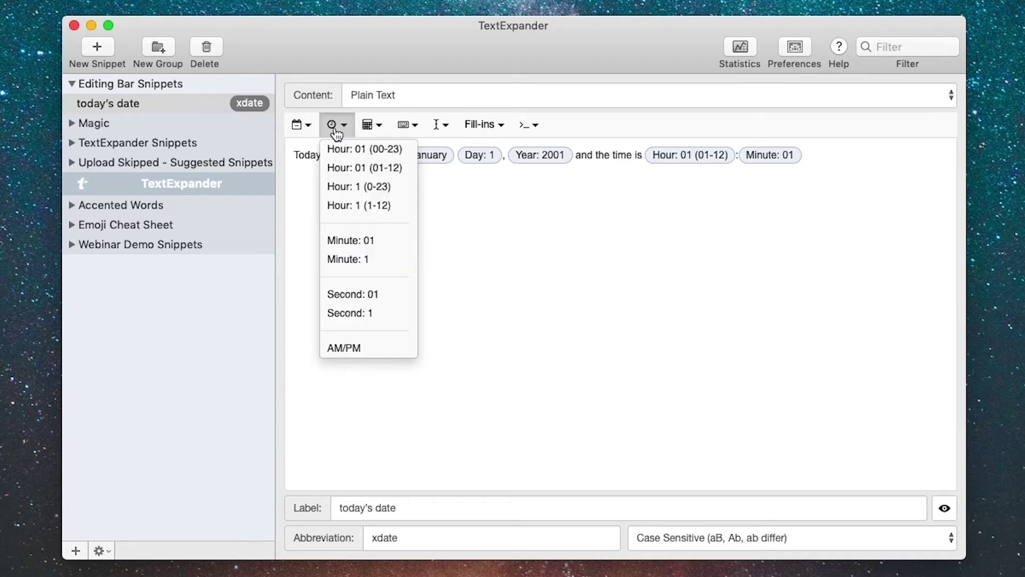
{"action": "left_click", "coordinate": [365, 348]}
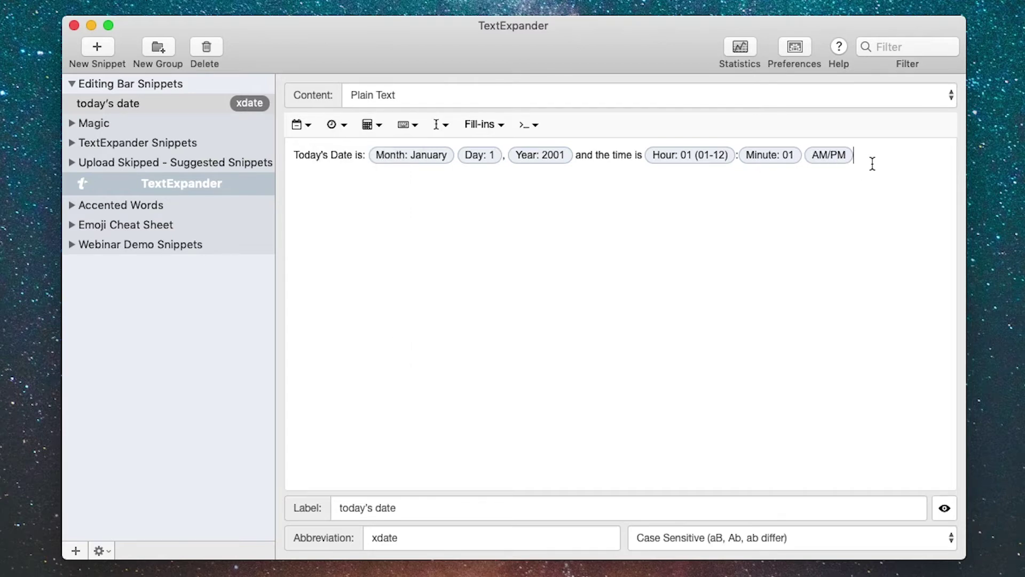
End the line with a period, then expand xdate on a new line, showing the time
{"action": "type", "text": "."}
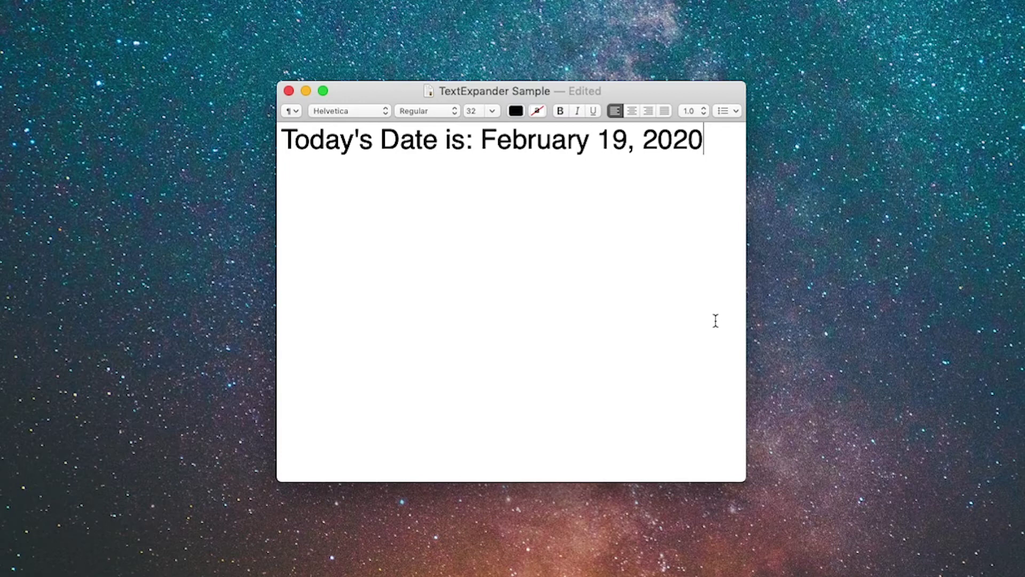
{"action": "key", "text": "Return"}
{"action": "key", "text": "Return"}
{"action": "type", "text": "xdate"}
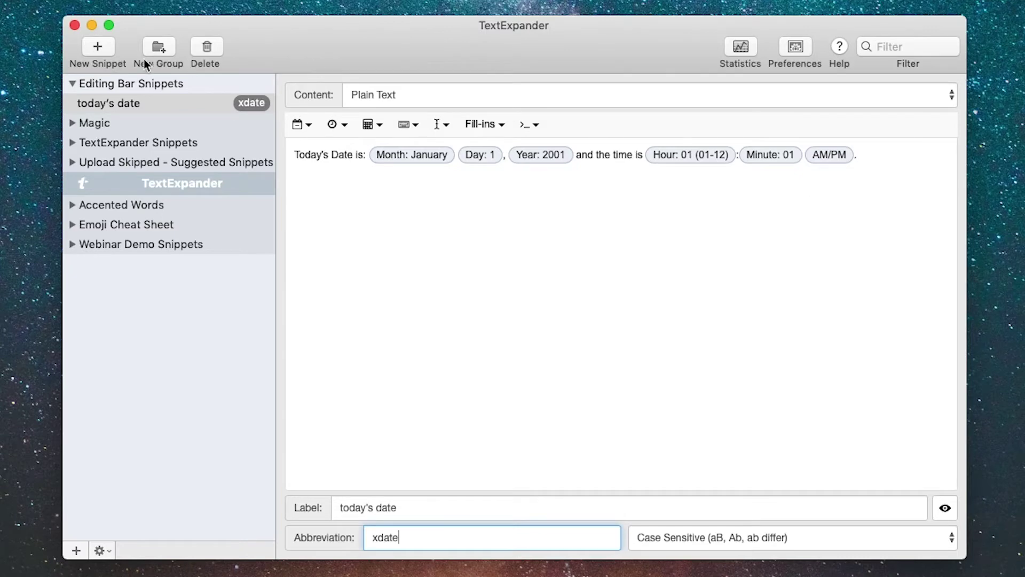
Create a snippet with year-month-day fields joined by dashes, then 24-hour hour and minute fields
{"action": "left_click", "coordinate": [99, 51]}
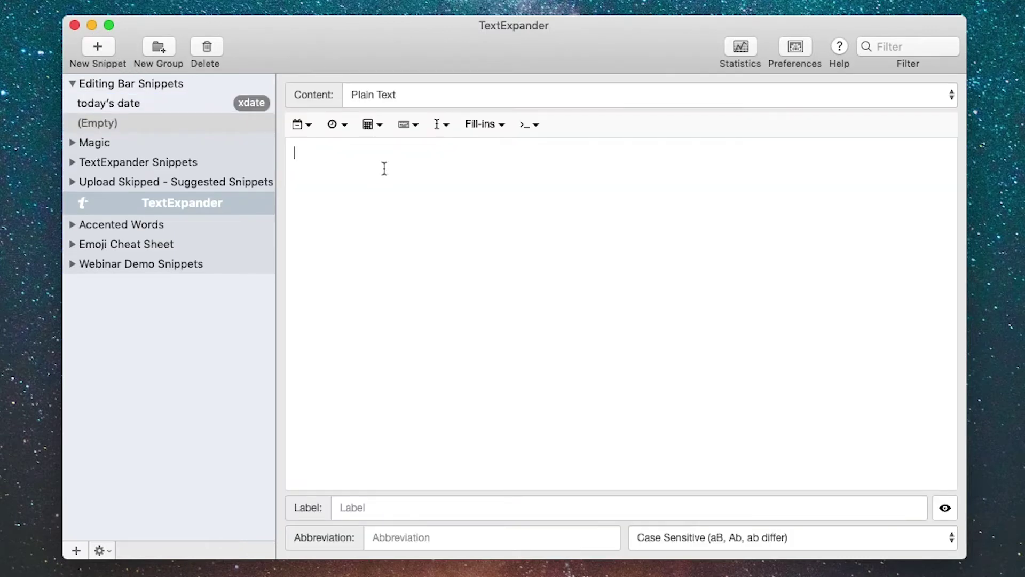
{"action": "left_click", "coordinate": [302, 125]}
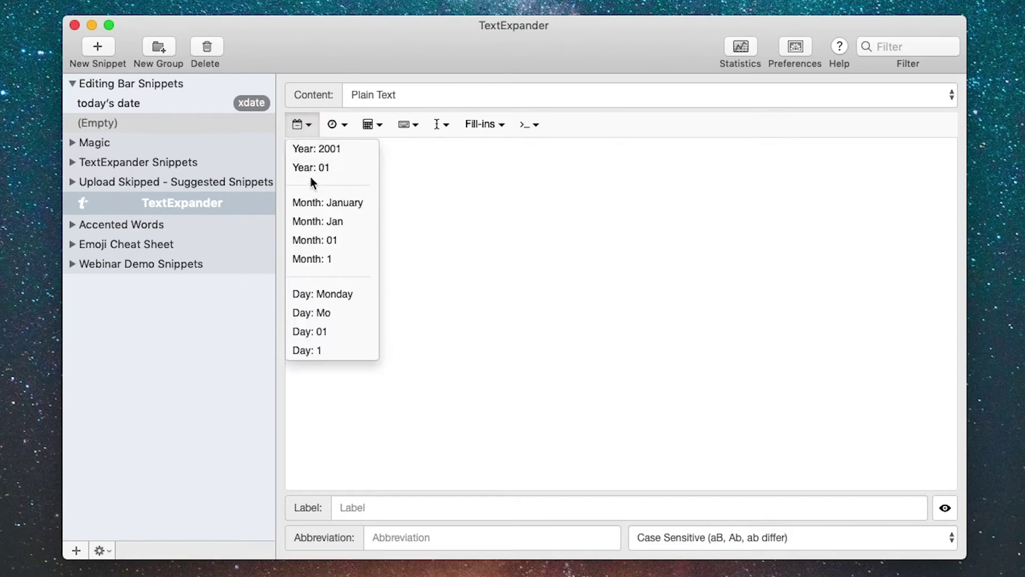
{"action": "left_click", "coordinate": [316, 149]}
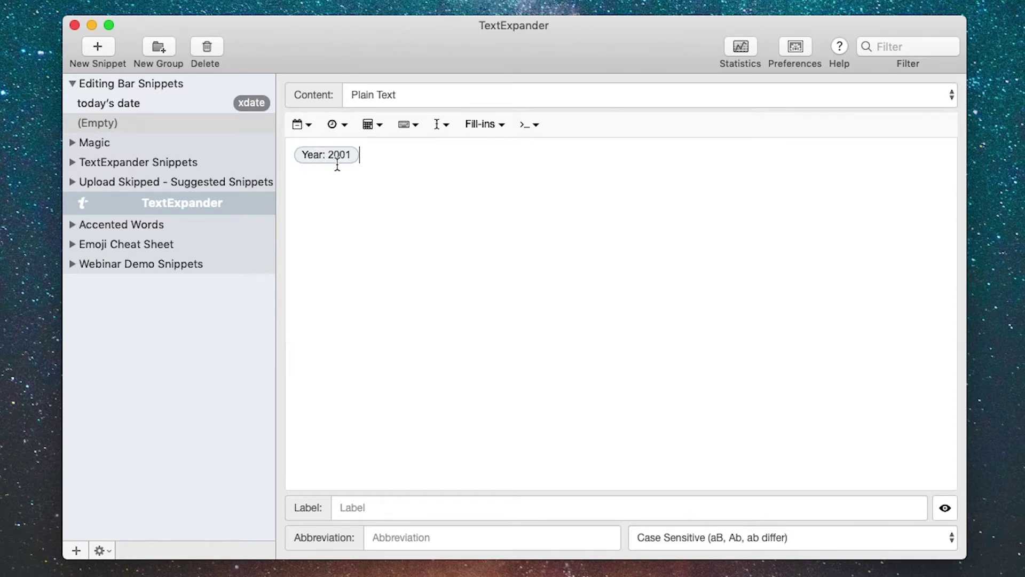
{"action": "type", "text": "-"}
{"action": "left_click", "coordinate": [300, 125]}
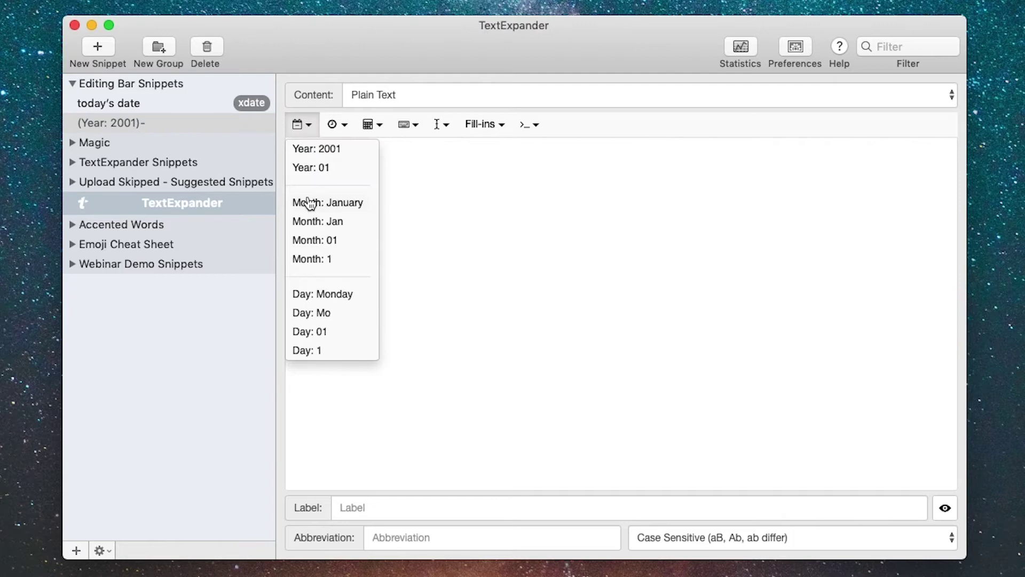
{"action": "left_click", "coordinate": [320, 241]}
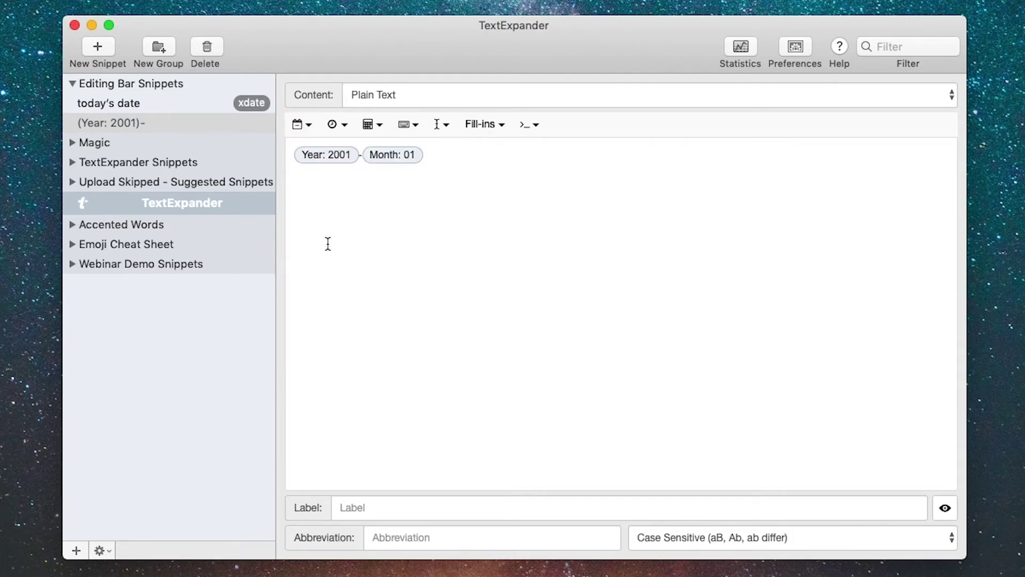
{"action": "type", "text": "-"}
{"action": "left_click", "coordinate": [301, 125]}
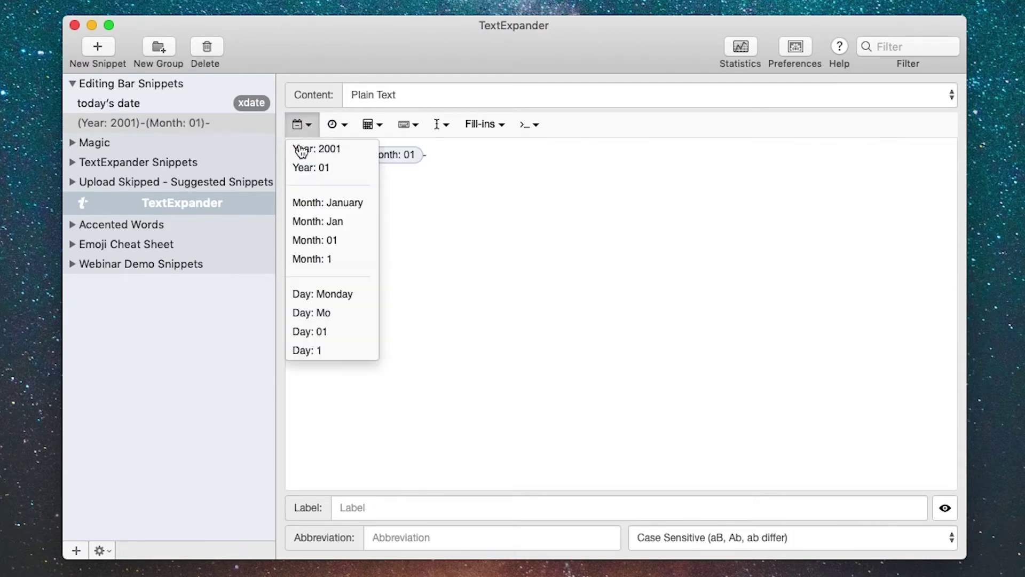
{"action": "left_click", "coordinate": [327, 333]}
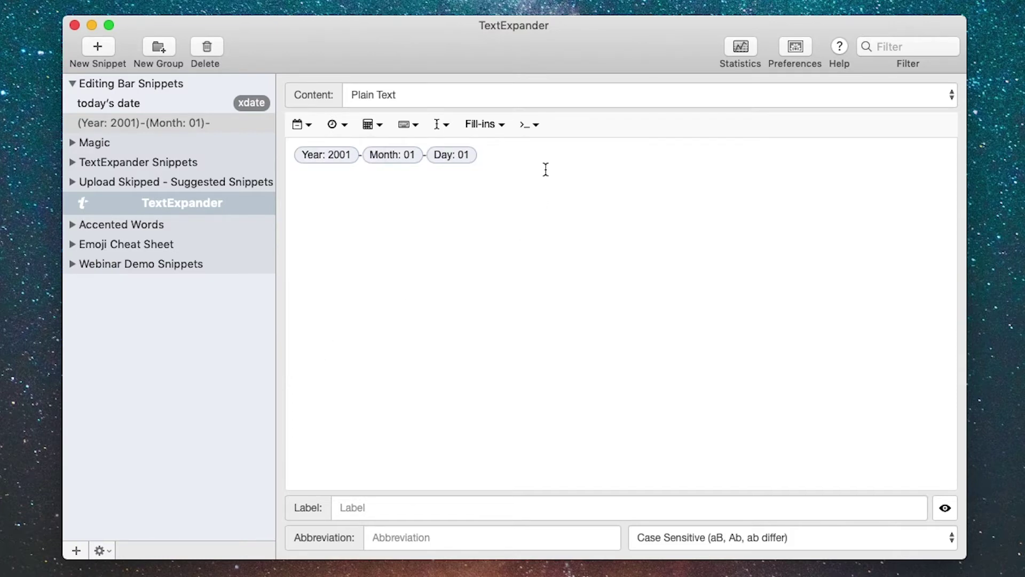
{"action": "left_click", "coordinate": [334, 126]}
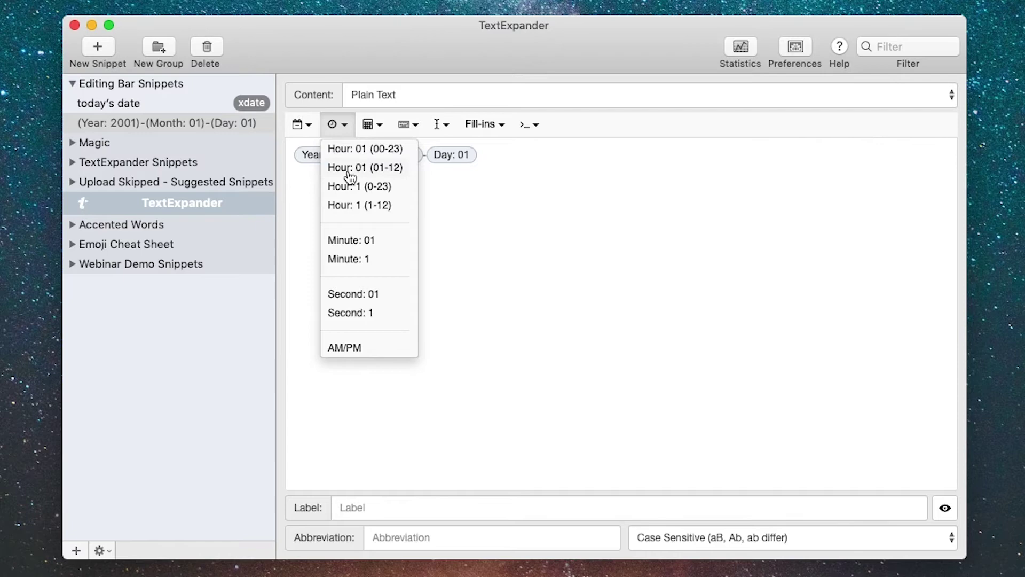
{"action": "left_click", "coordinate": [352, 149]}
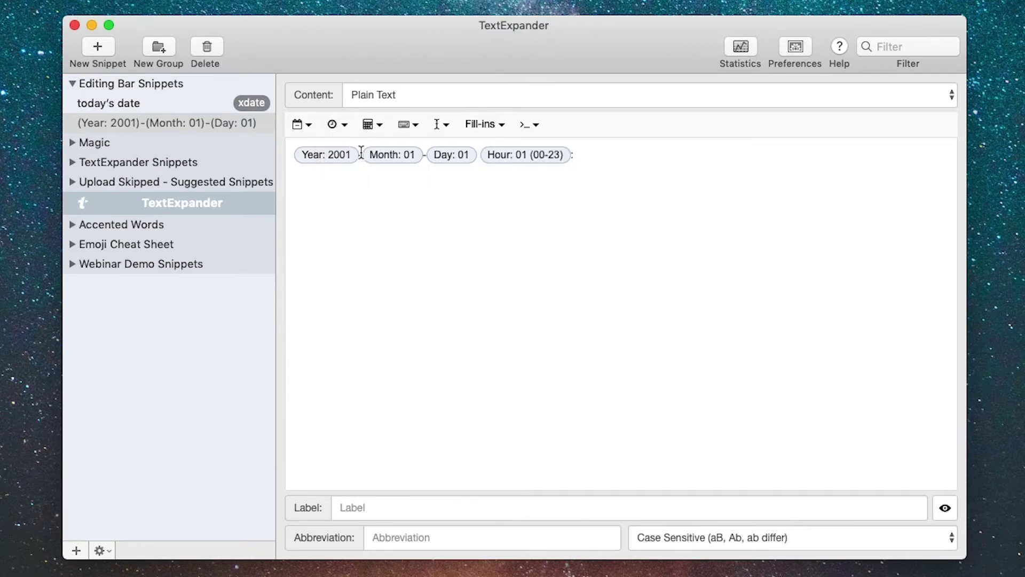
{"action": "left_click", "coordinate": [346, 127]}
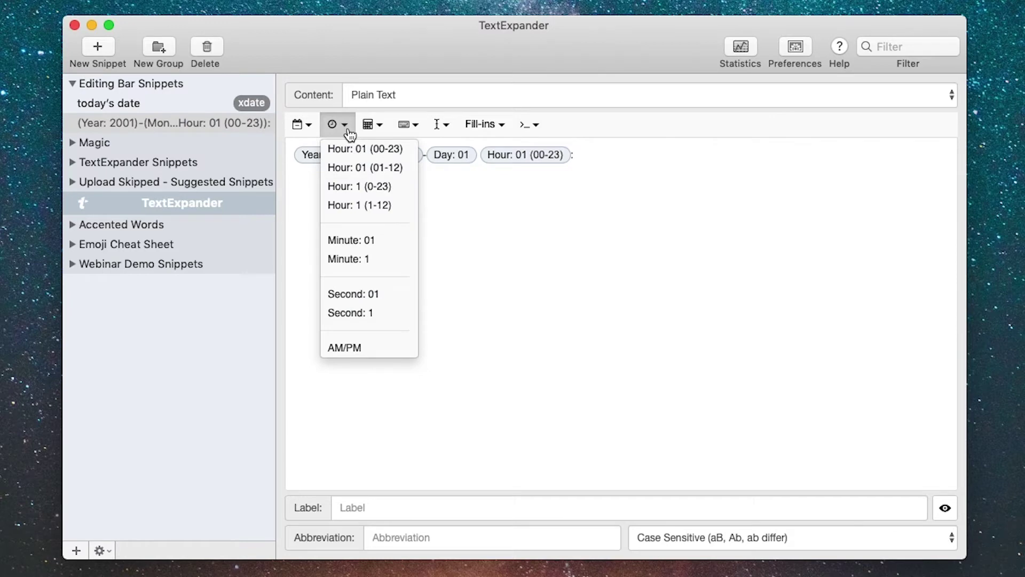
{"action": "left_click", "coordinate": [355, 239]}
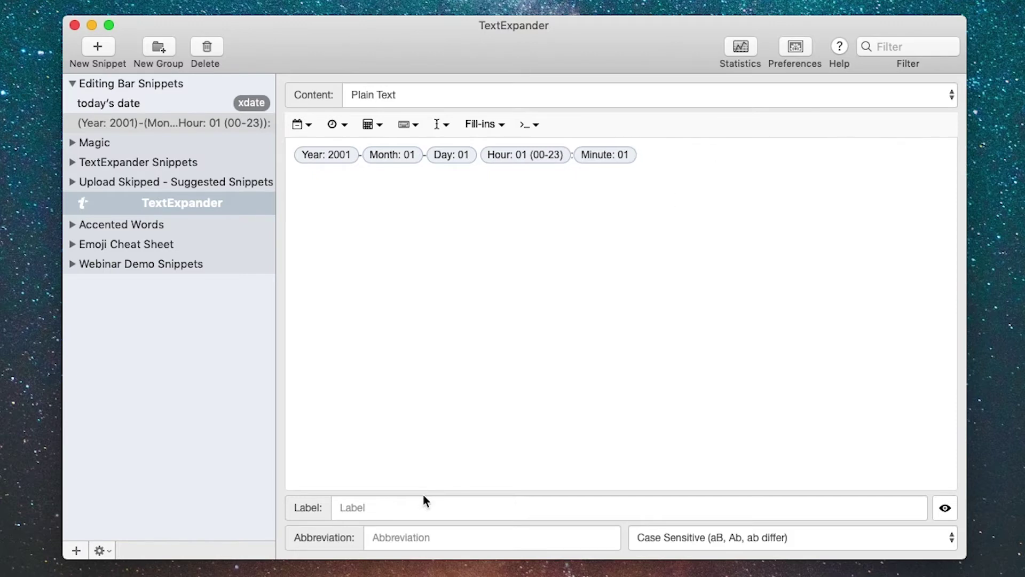
Label the snippet 'date/time string' with abbreviation xdts
{"action": "left_click", "coordinate": [409, 507]}
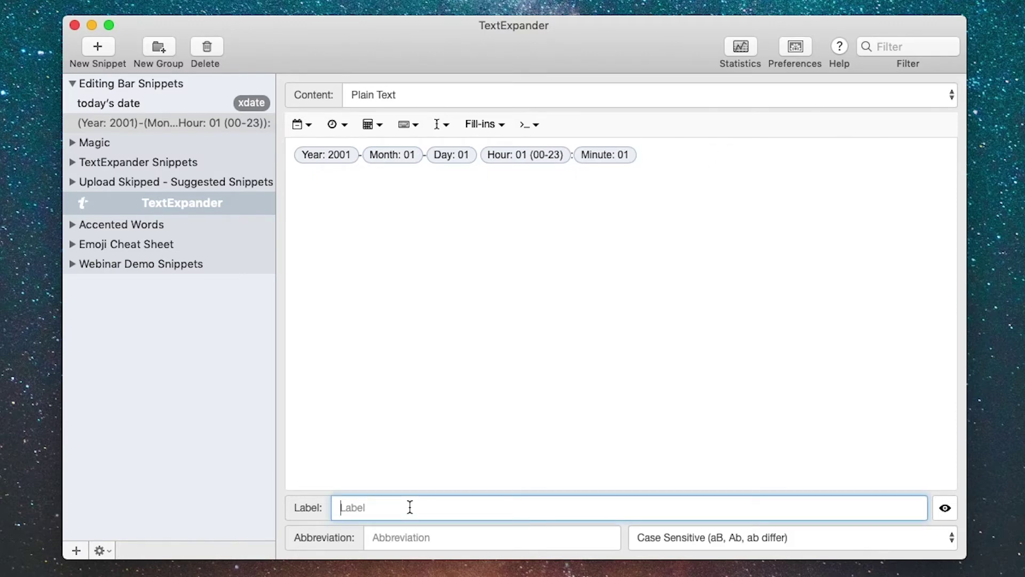
{"action": "type", "text": "date/time string"}
{"action": "key", "text": "Tab"}
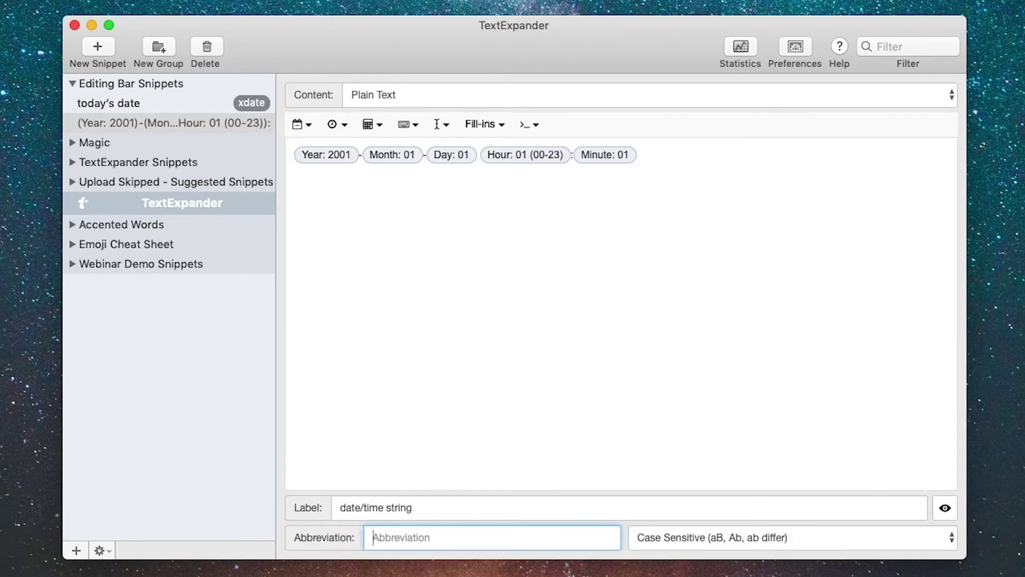
{"action": "type", "text": "xdts"}
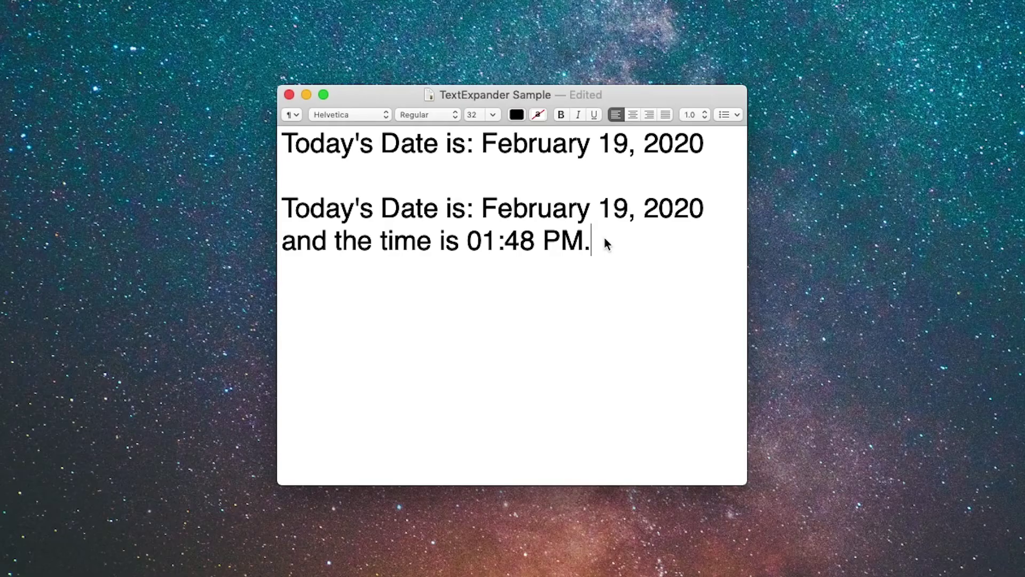
{"action": "key", "text": "Return"}
{"action": "key", "text": "Return"}
{"action": "type", "text": "xd"}
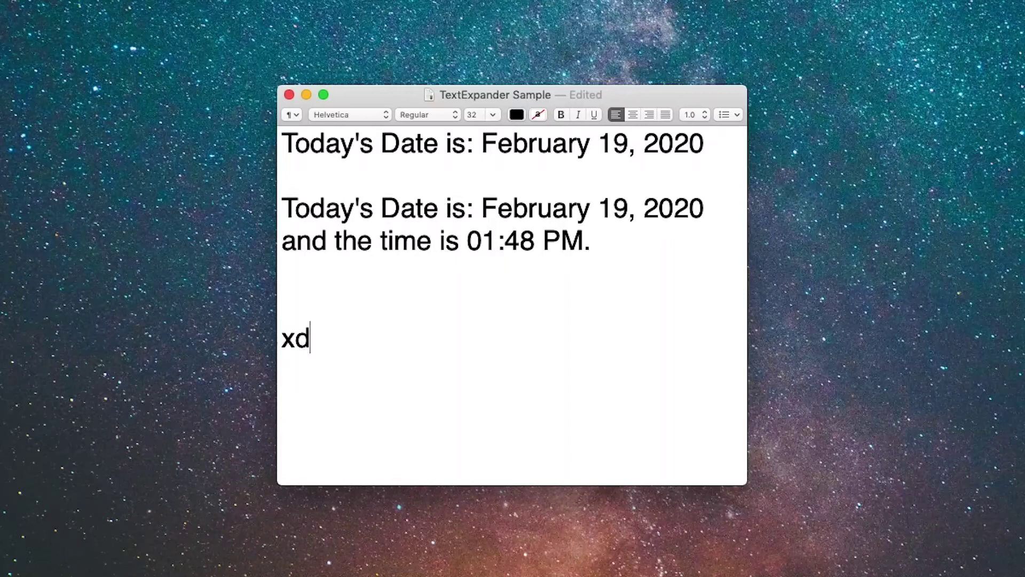
{"action": "type", "text": "t"}
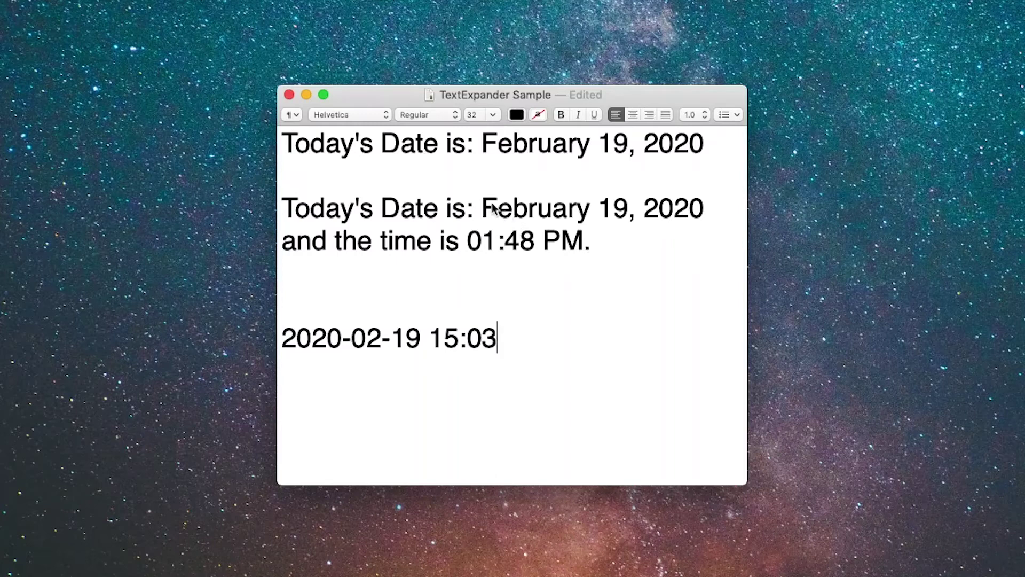
{"action": "left_click", "coordinate": [308, 96]}
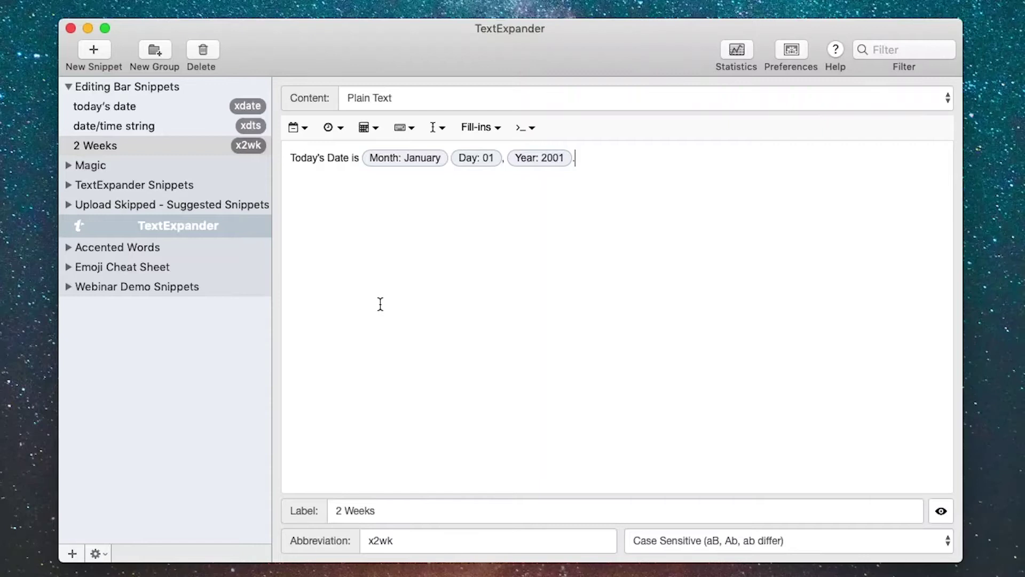
Preview the current output of the x2wk snippet
{"action": "left_click", "coordinate": [366, 131]}
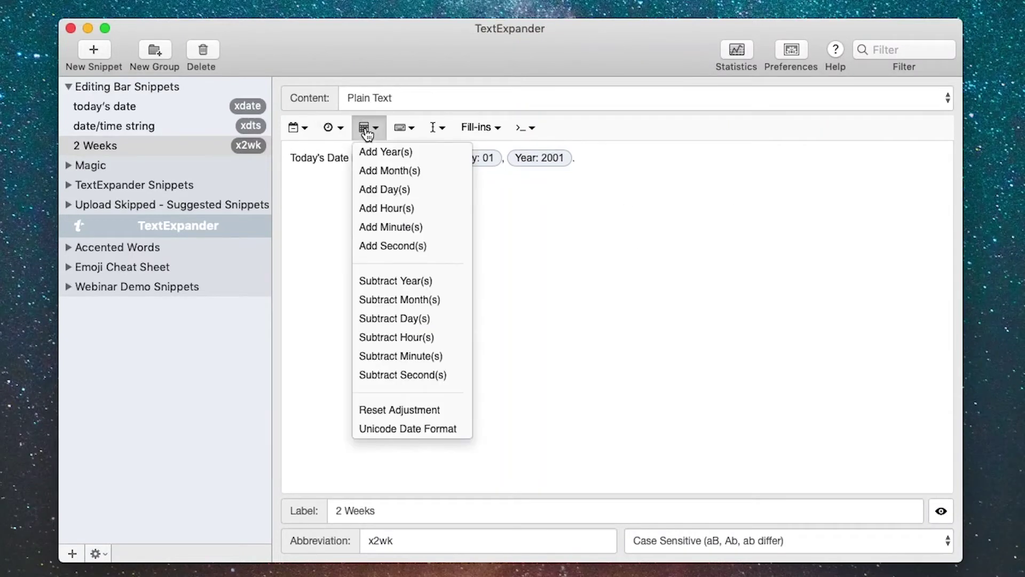
{"action": "left_click", "coordinate": [601, 160]}
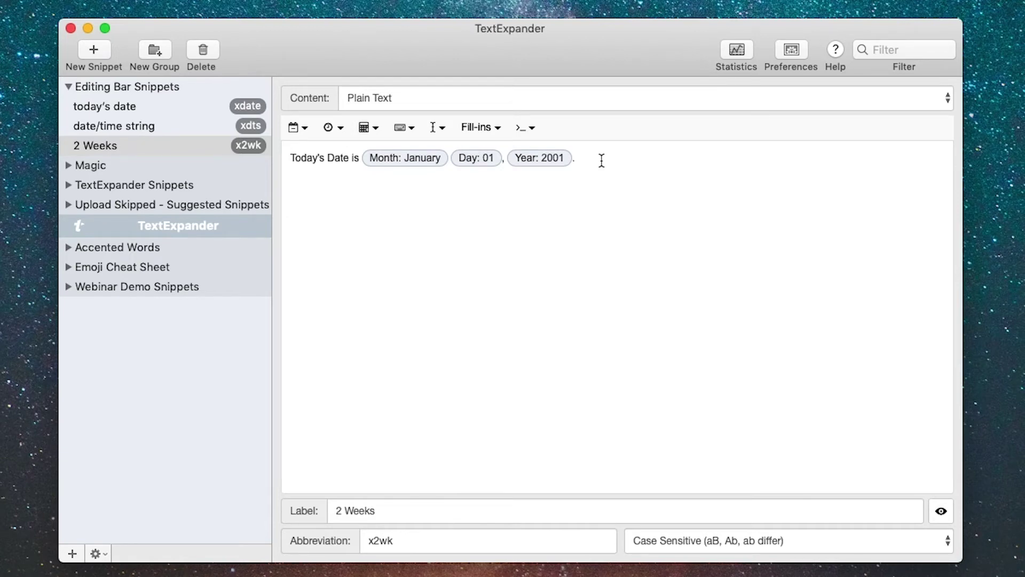
{"action": "key", "text": "super+shift+p"}
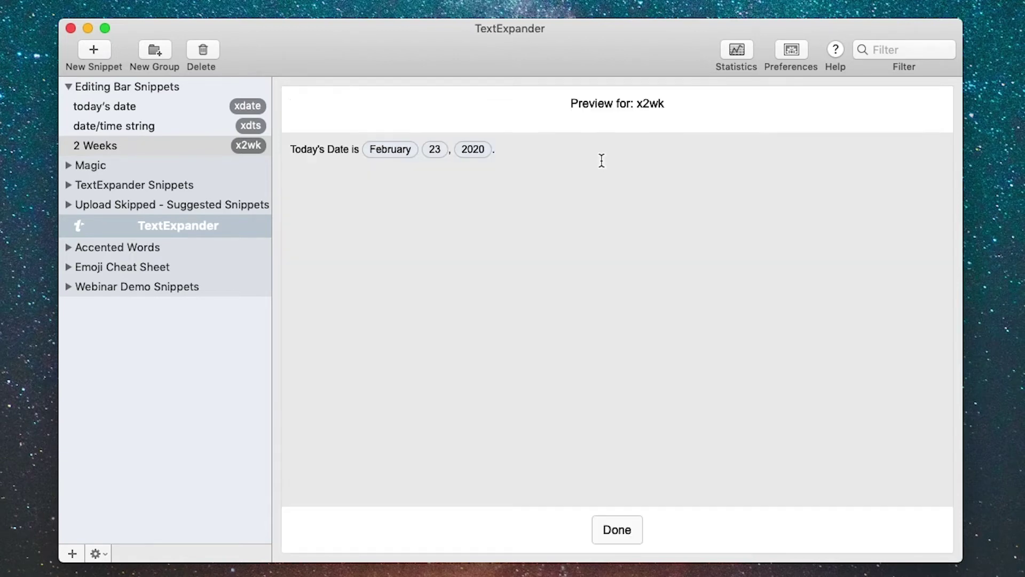
{"action": "left_click", "coordinate": [617, 529]}
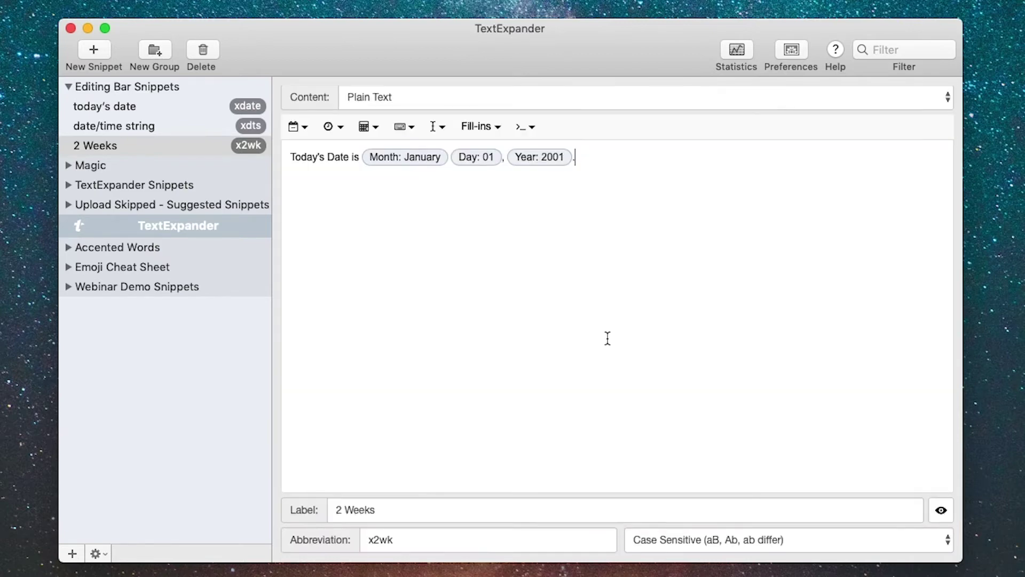
Duplicate the first line below and reword it as 'Two weeks from today is', then preview
{"action": "triple_click", "coordinate": [601, 164]}
{"action": "key", "text": "Right"}
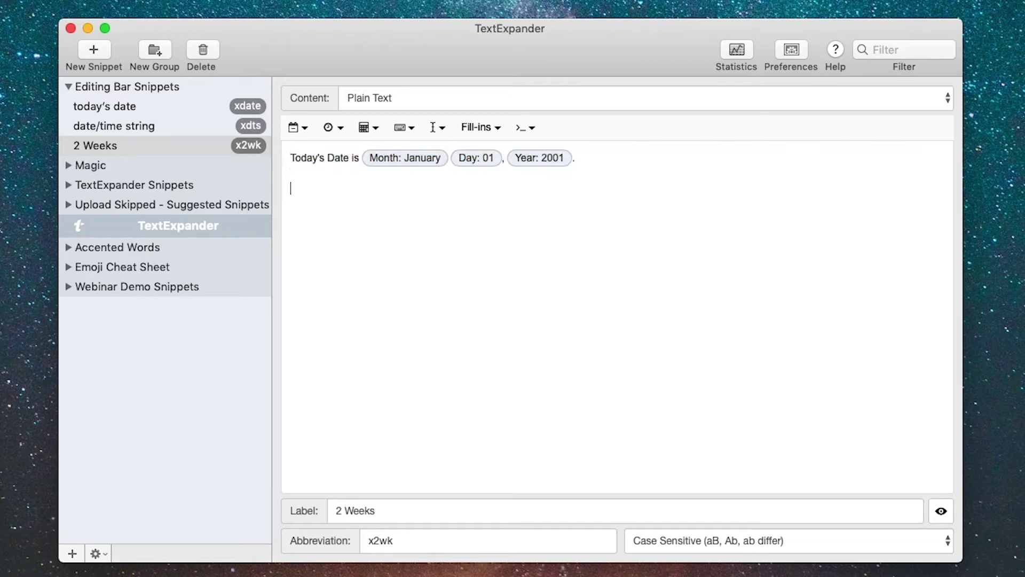
{"action": "type", "text": "Today's Date is Month: January Day: 01, Year: 2001."}
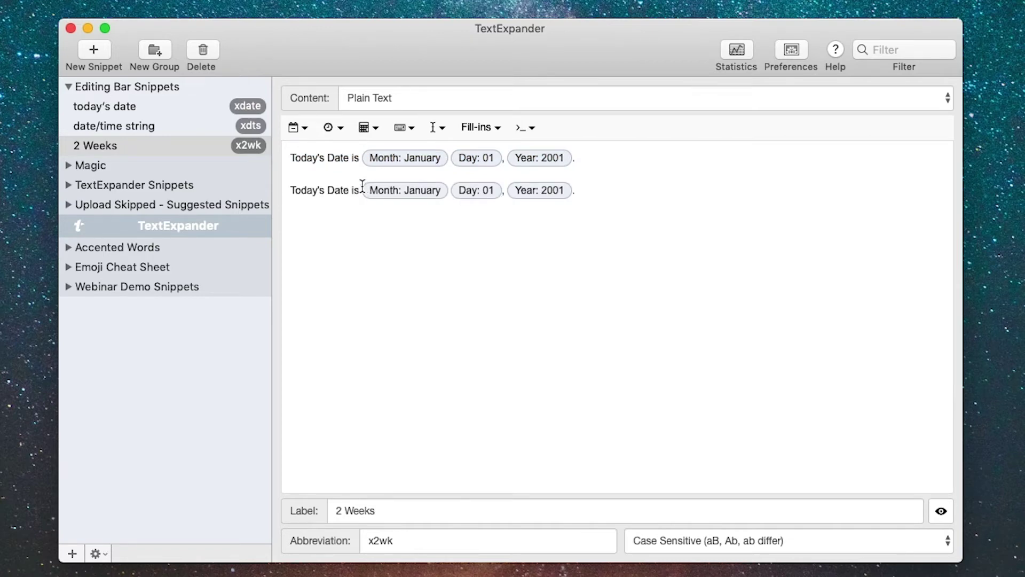
{"action": "left_click_drag", "start_coordinate": [359, 190], "coordinate": [255, 190]}
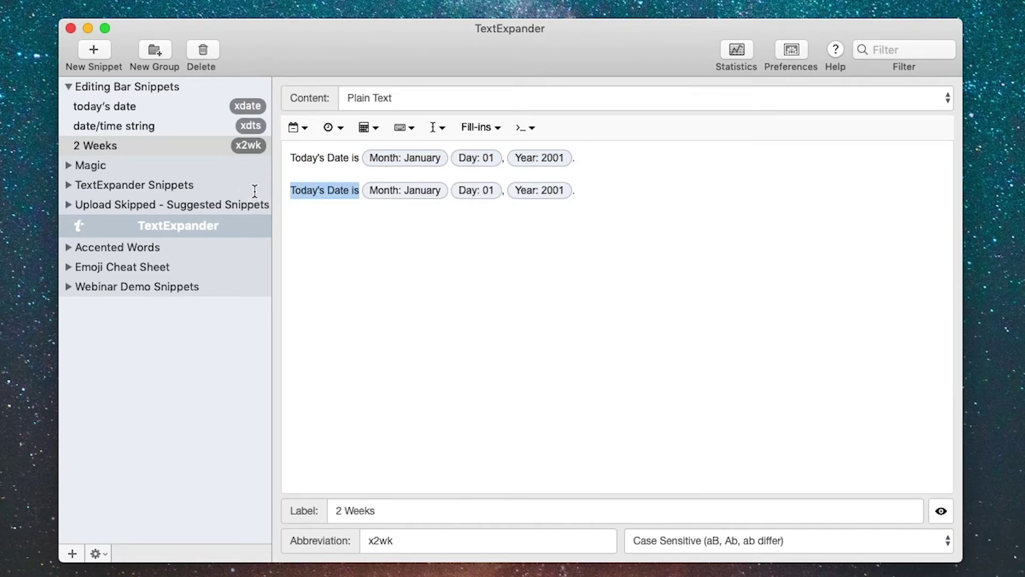
{"action": "type", "text": "Two weeks from to"}
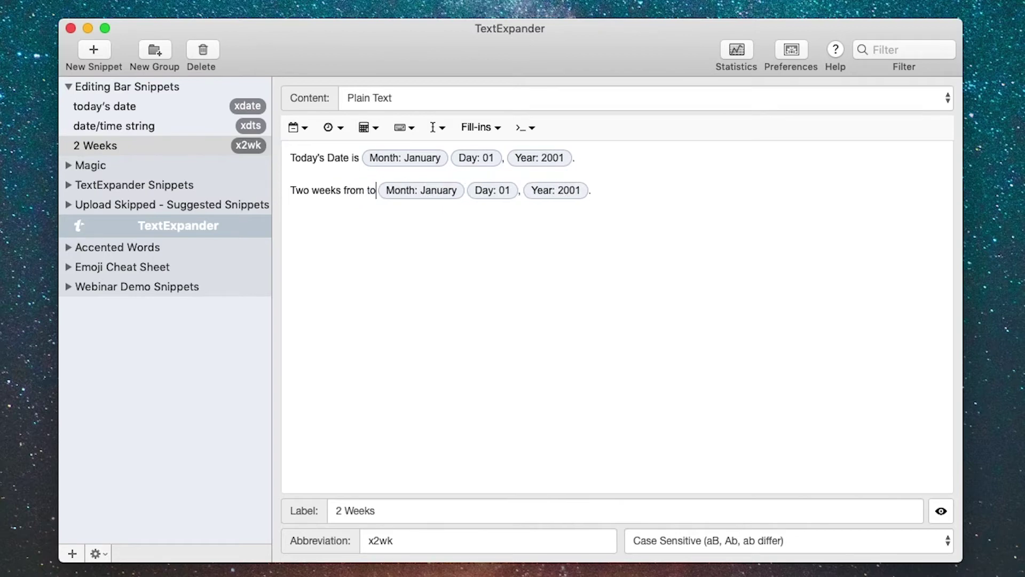
{"action": "type", "text": "day is"}
{"action": "key", "text": "super+shift+p"}
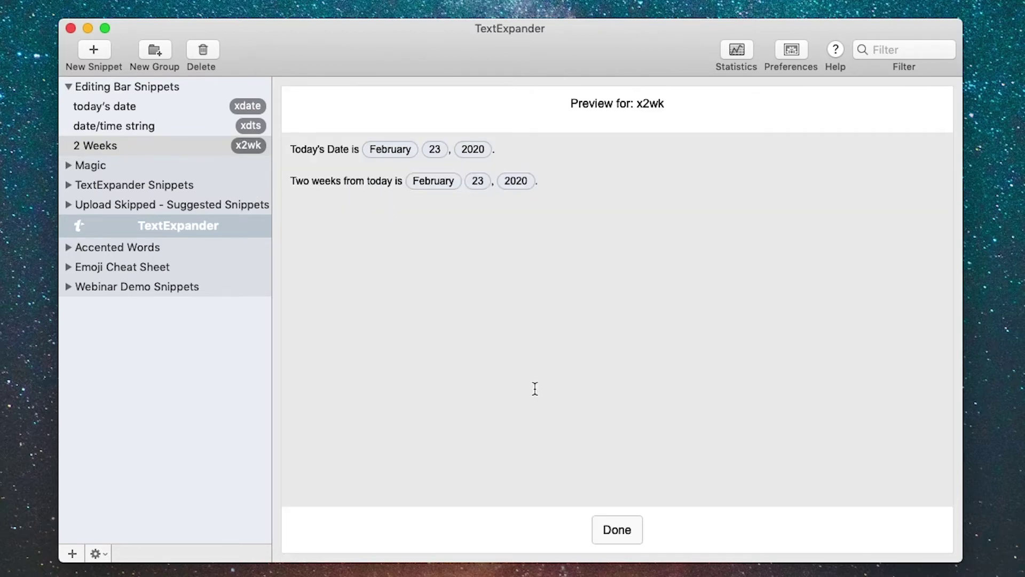
{"action": "left_click", "coordinate": [610, 539]}
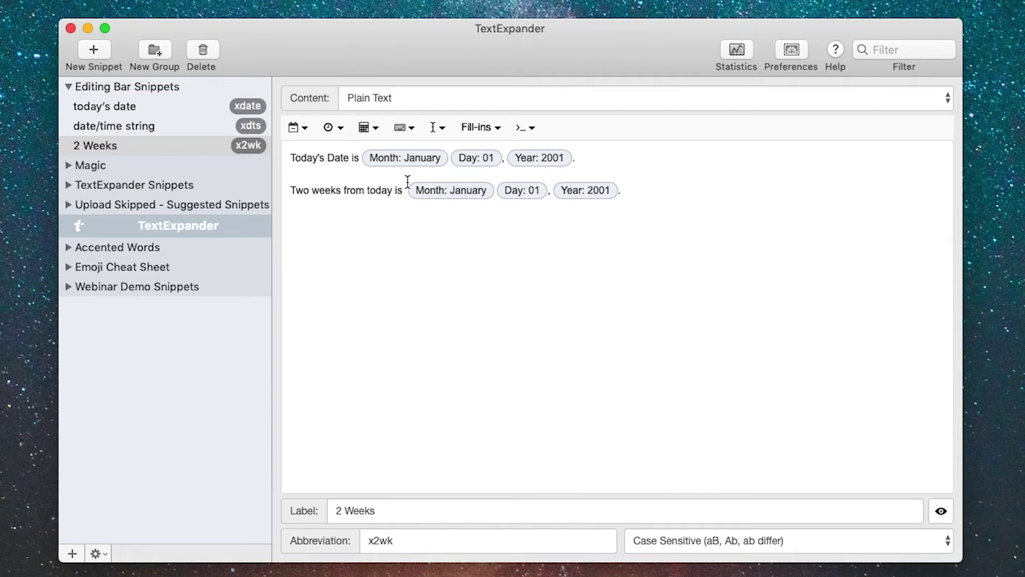
Insert an Add 1 Day date-math field on the second line and preview it
{"action": "left_click", "coordinate": [368, 131]}
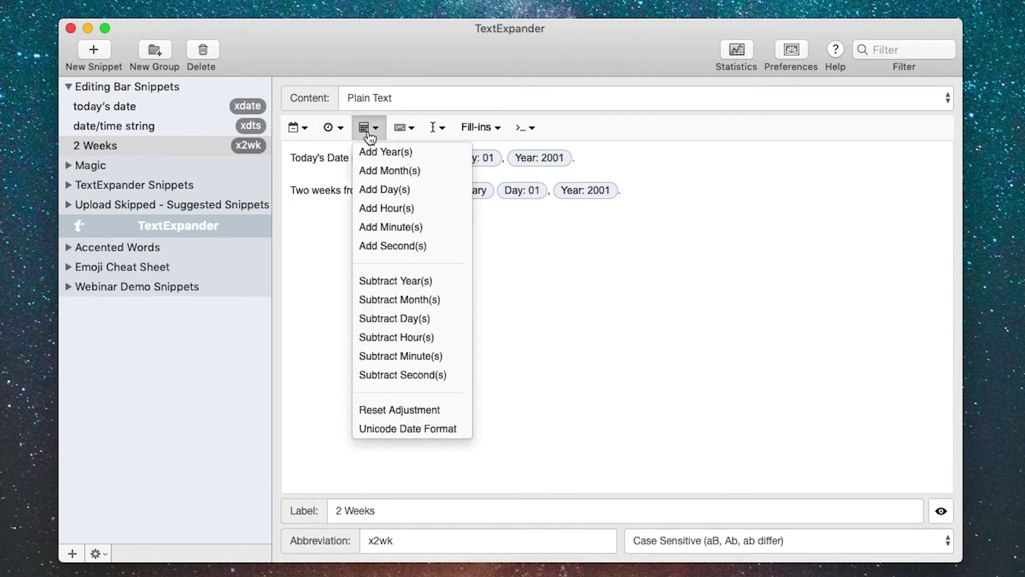
{"action": "left_click", "coordinate": [378, 190]}
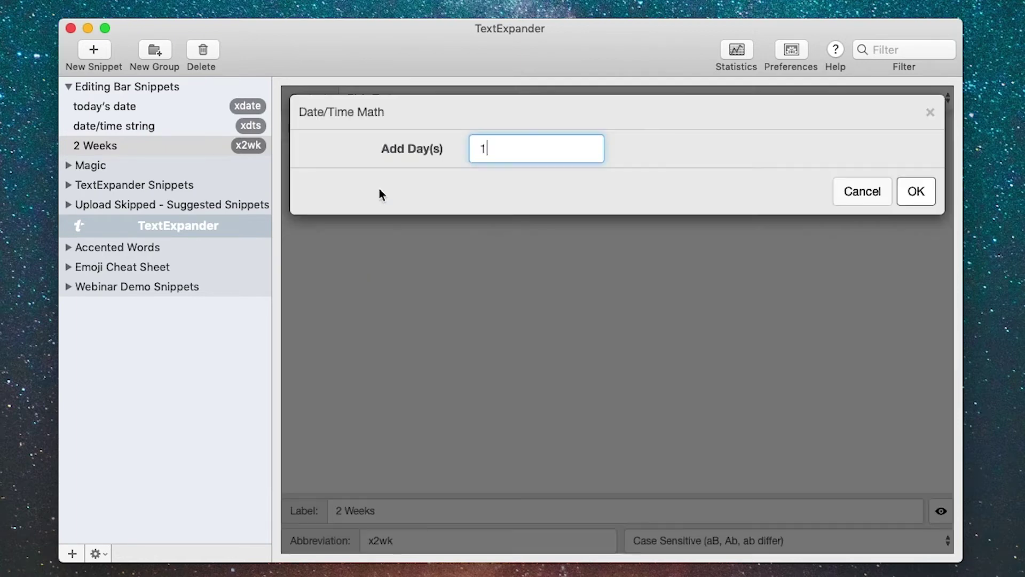
{"action": "left_click", "coordinate": [917, 192]}
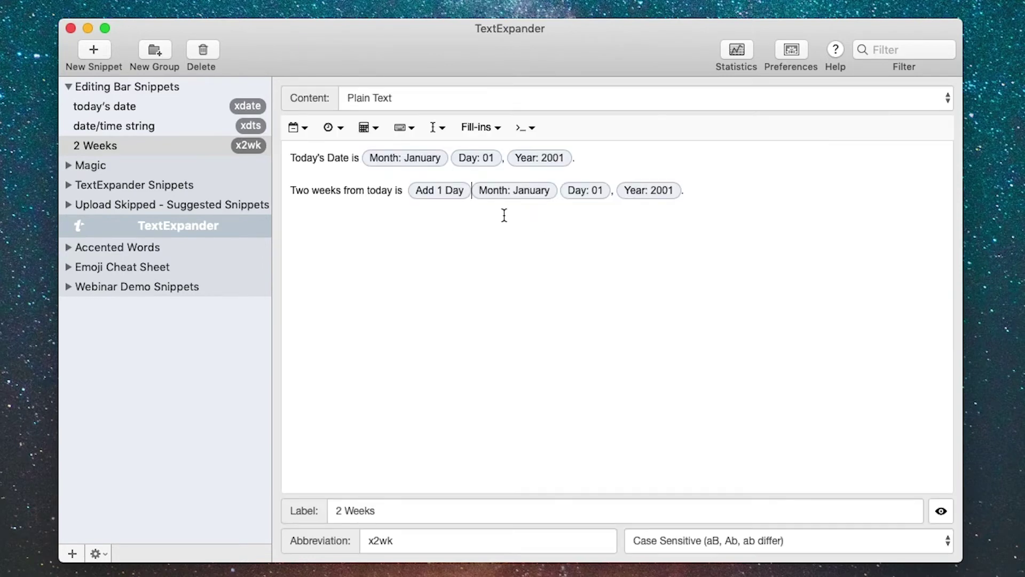
{"action": "key", "text": "super+shift+p"}
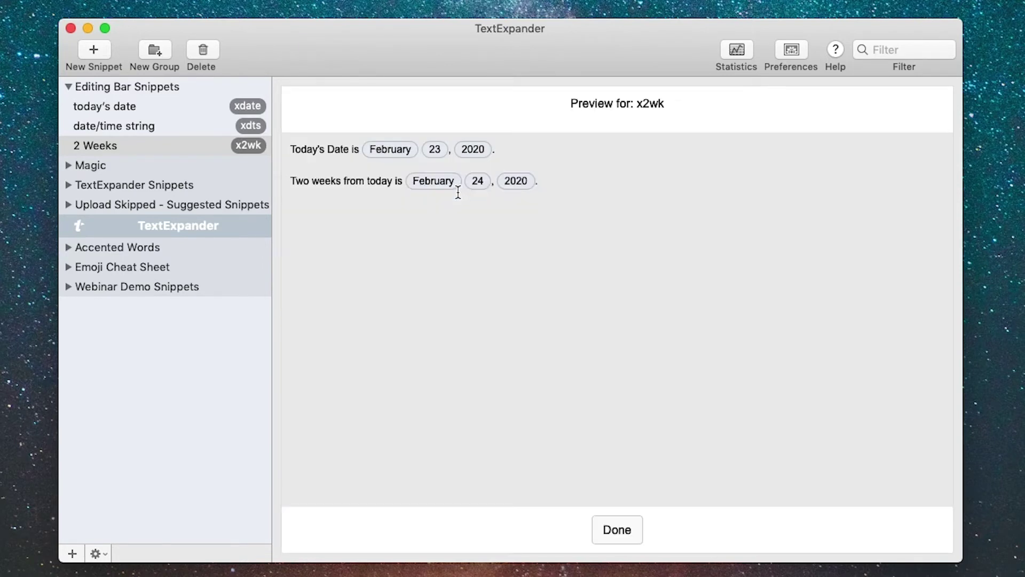
{"action": "left_click", "coordinate": [608, 534]}
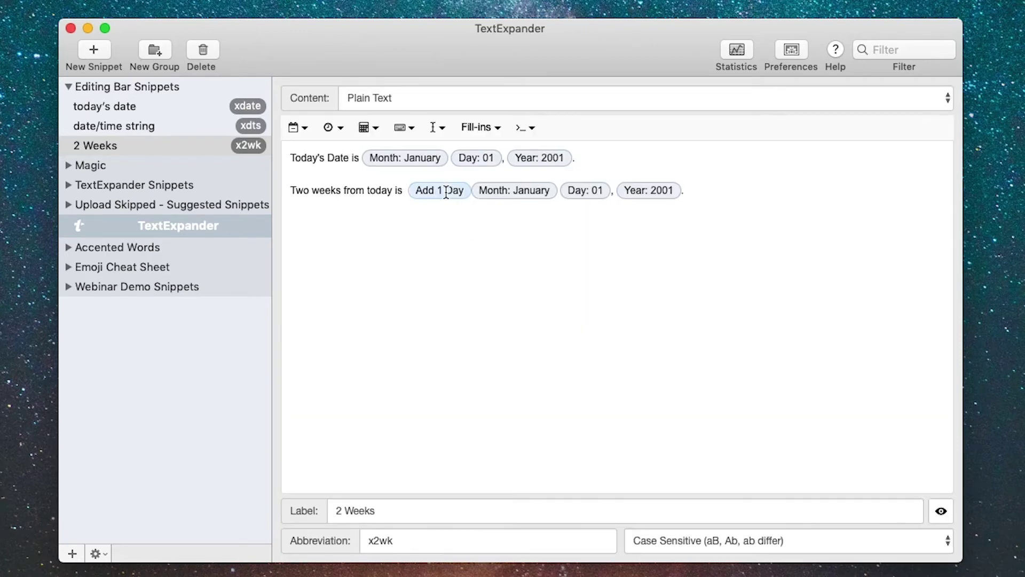
Change the adjustment to 14 days, previewing the second date as March 08, 2020
{"action": "double_click", "coordinate": [442, 190]}
{"action": "type", "text": "14"}
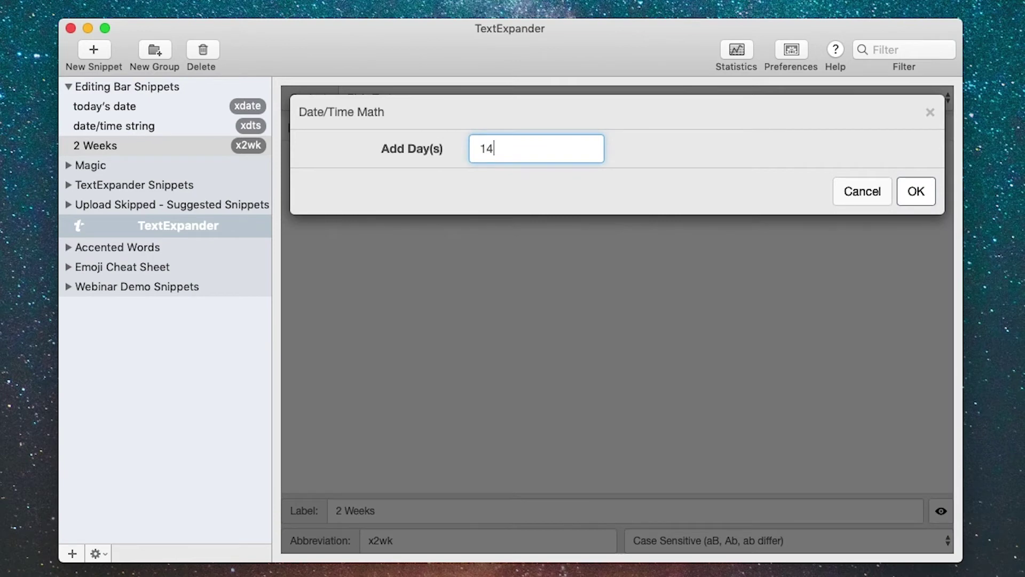
{"action": "key", "text": "Return"}
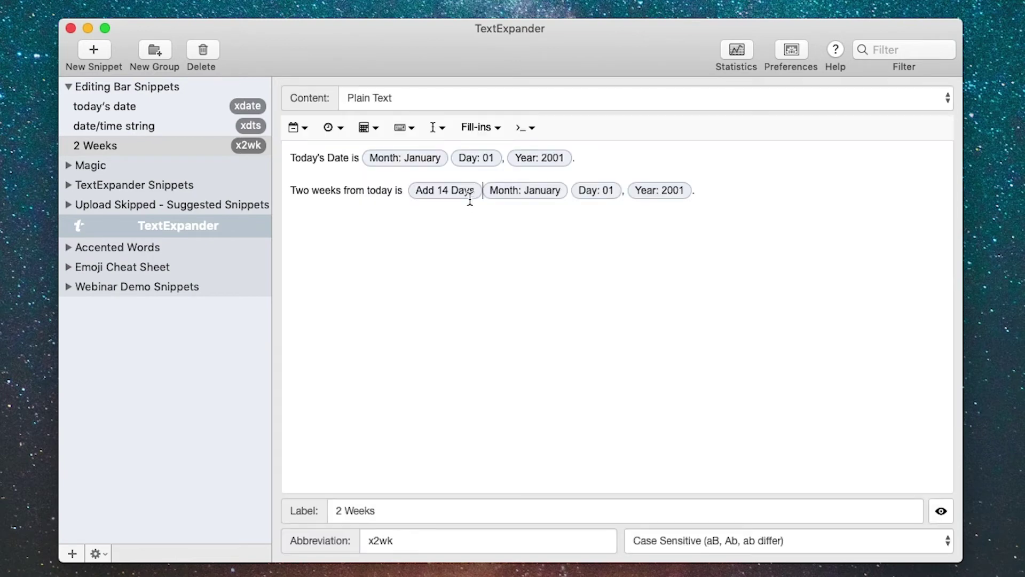
{"action": "key", "text": "super+shift+p"}
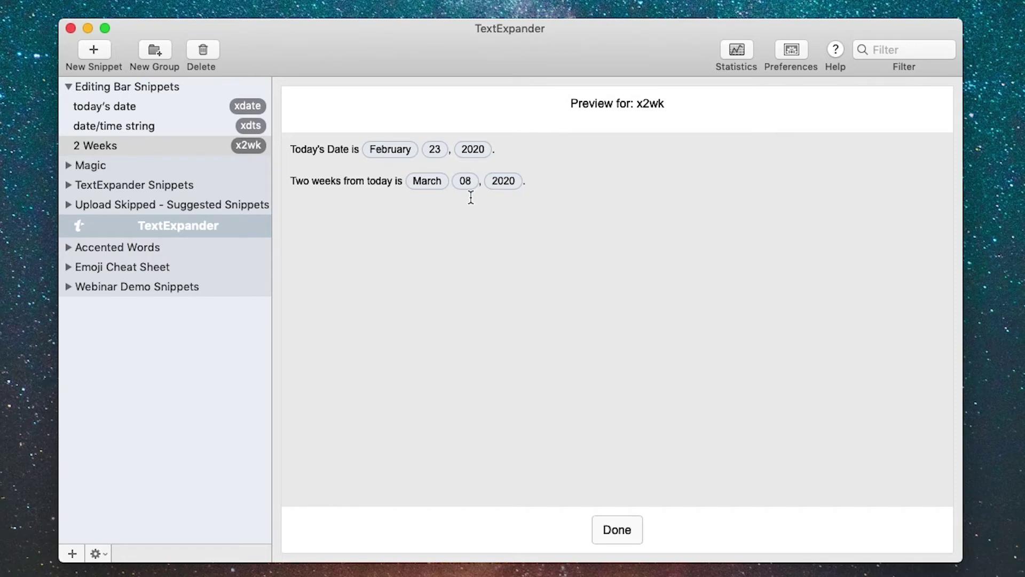
{"action": "left_click", "coordinate": [609, 535]}
{"action": "left_click", "coordinate": [766, 189]}
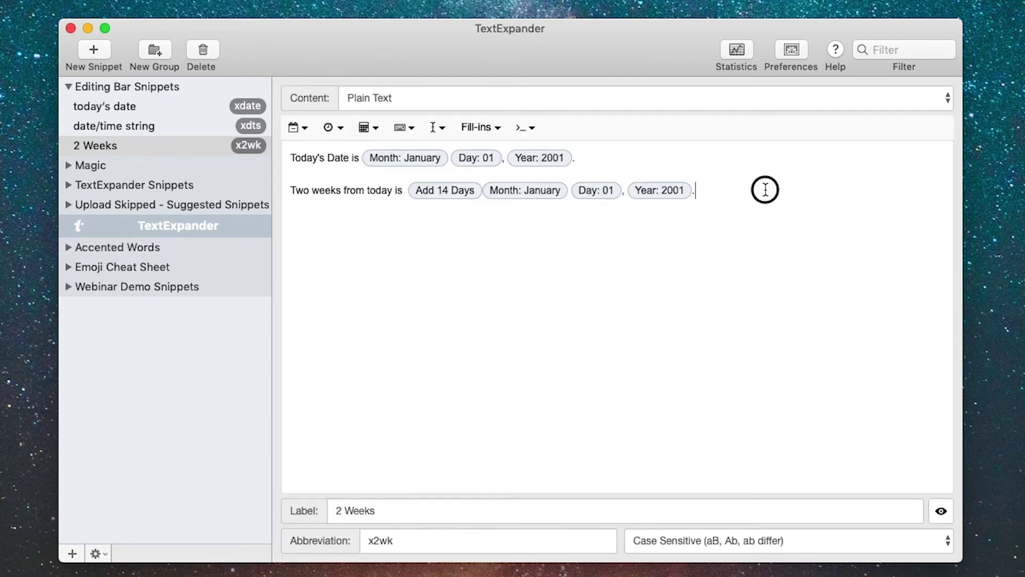
Add a line 'Today is' with the full weekday name field, previewing Sunday
{"action": "key", "text": "Return"}
{"action": "type", "text": "Today is"}
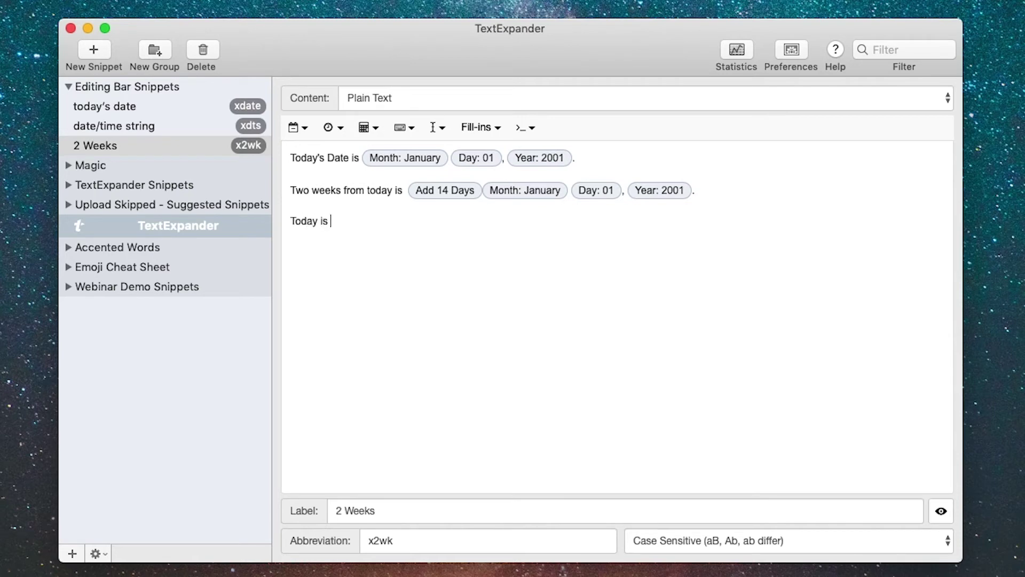
{"action": "left_click", "coordinate": [302, 128]}
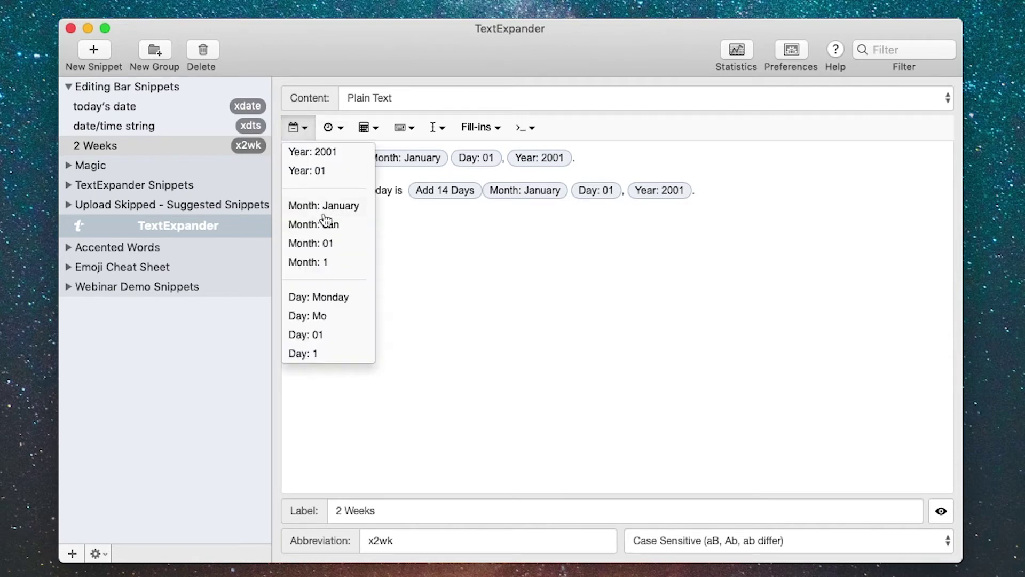
{"action": "left_click", "coordinate": [315, 297]}
{"action": "key", "text": "super+shift+p"}
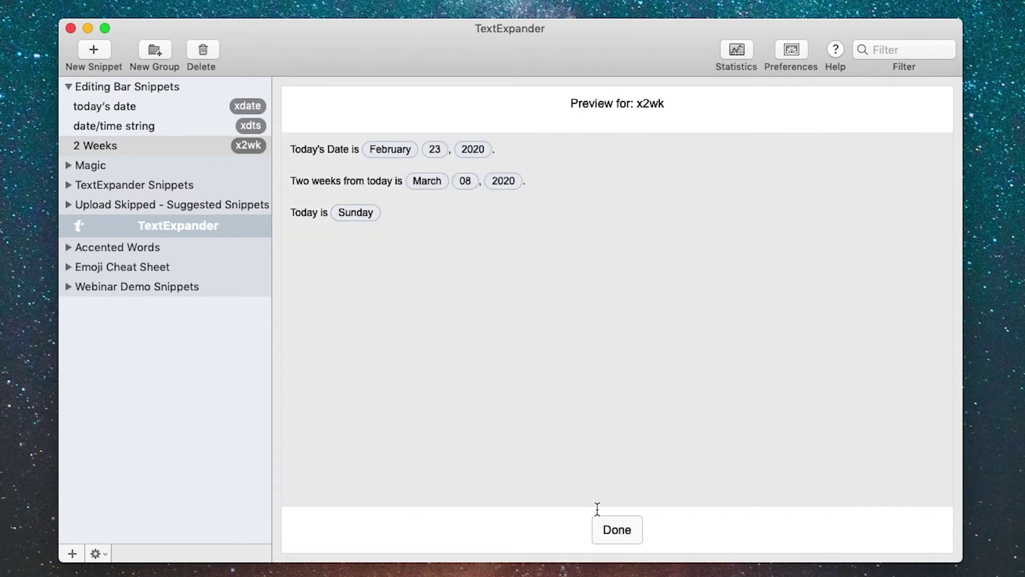
{"action": "left_click", "coordinate": [612, 527]}
{"action": "left_click", "coordinate": [467, 238]}
Add 'Three days from today is' with an Add 3 Days adjustment and weekday field, previewing Wednesday
{"action": "key", "text": "Return"}
{"action": "type", "text": "T"}
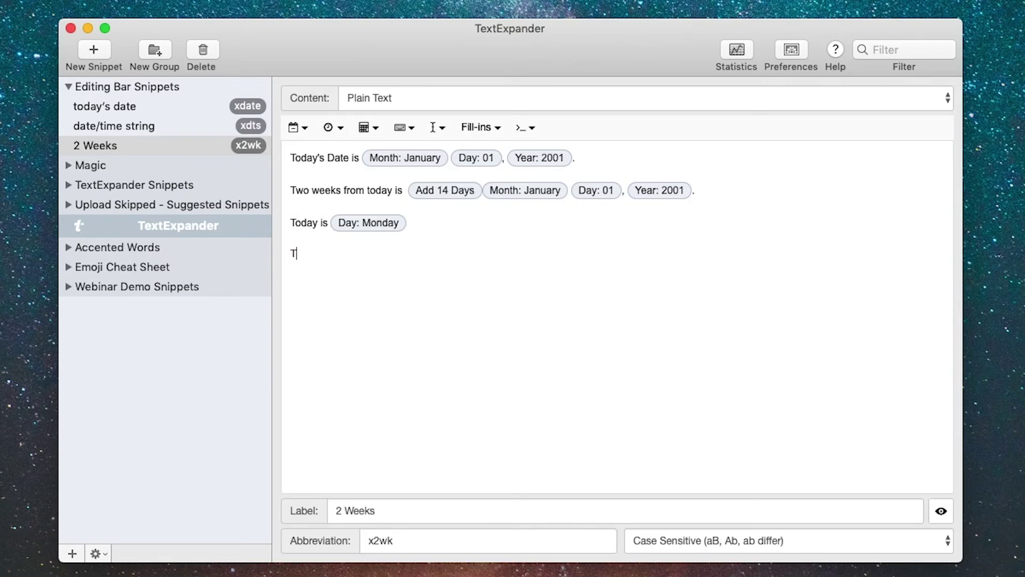
{"action": "type", "text": "hree days from today is"}
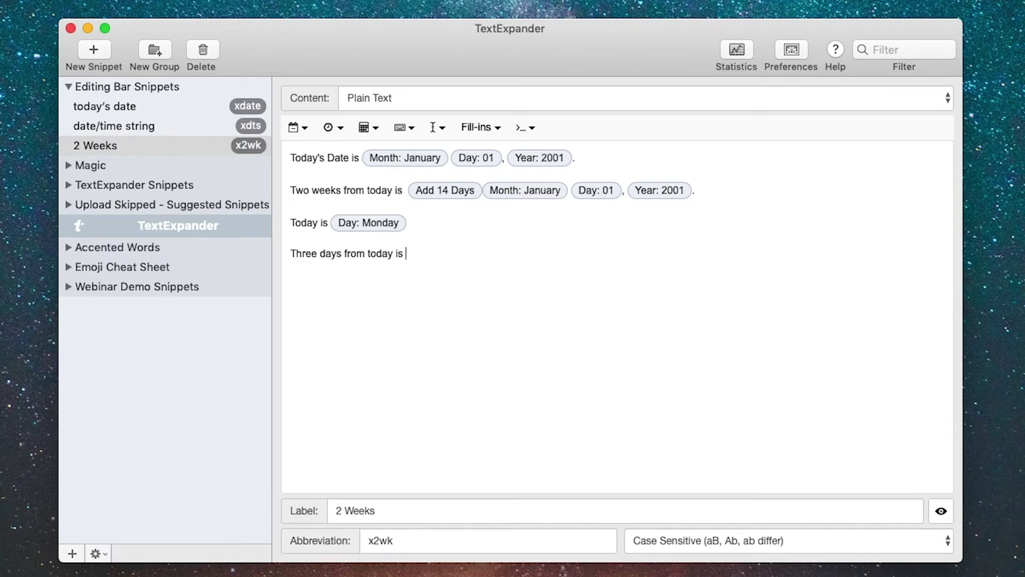
{"action": "left_click", "coordinate": [297, 127]}
{"action": "left_click", "coordinate": [328, 295]}
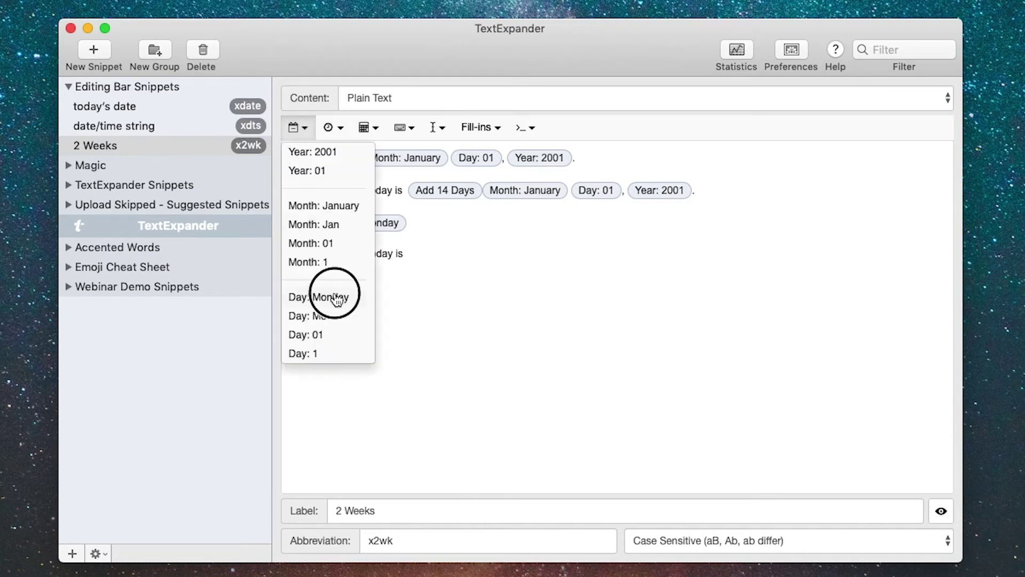
{"action": "left_click", "coordinate": [404, 255]}
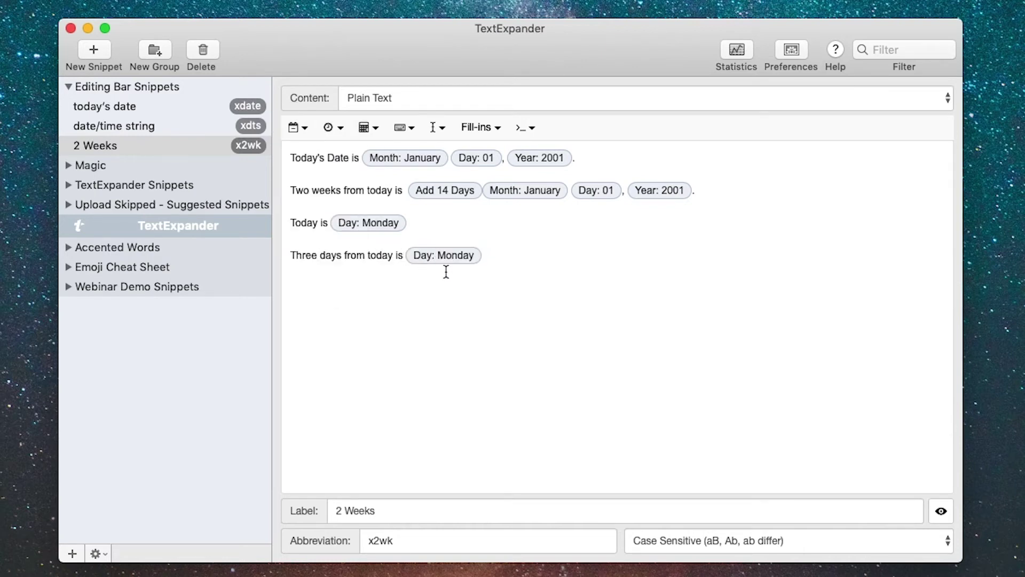
{"action": "left_click", "coordinate": [374, 133]}
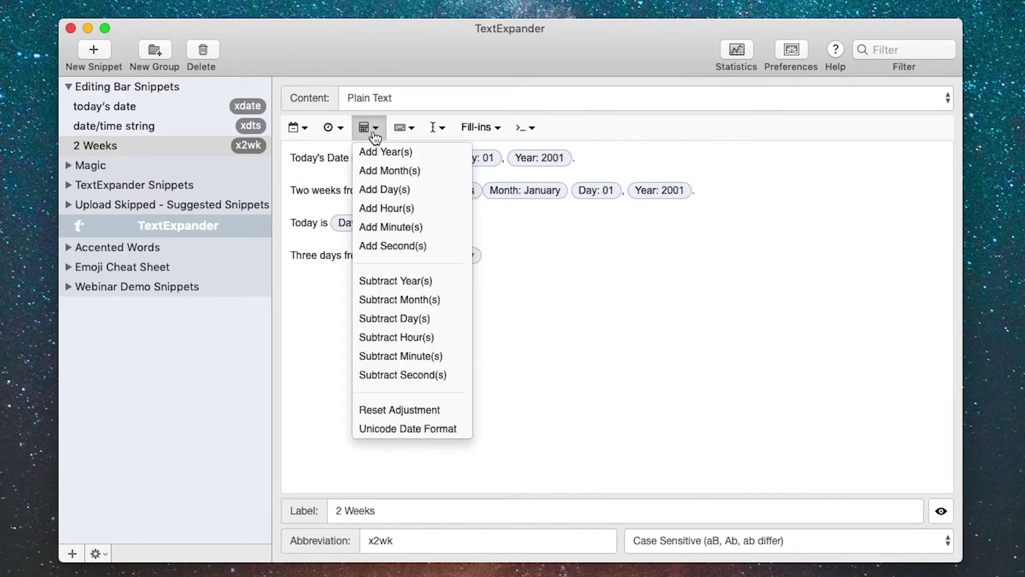
{"action": "left_click", "coordinate": [386, 191]}
{"action": "double_click", "coordinate": [480, 149]}
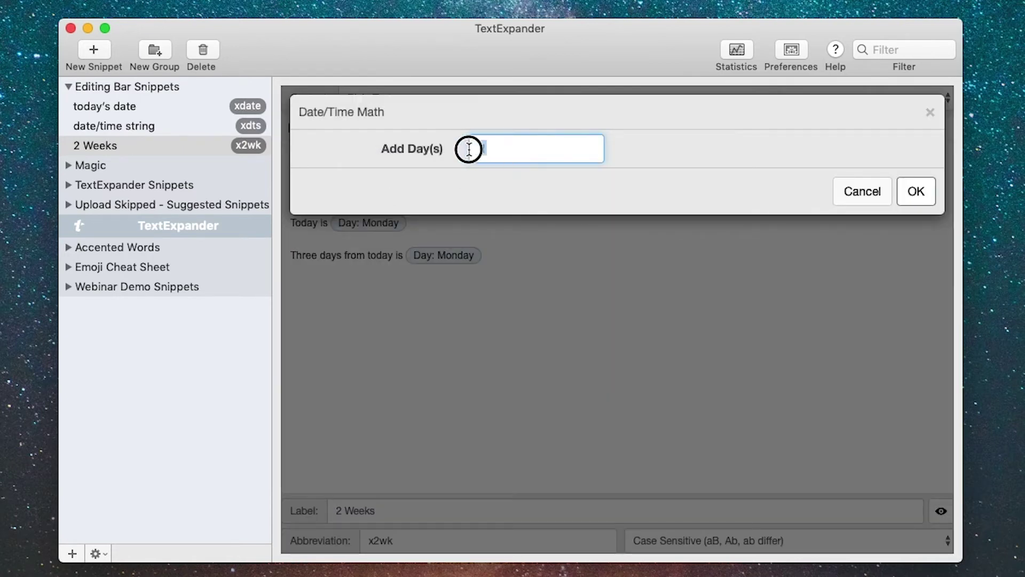
{"action": "type", "text": "3"}
{"action": "left_click", "coordinate": [916, 191]}
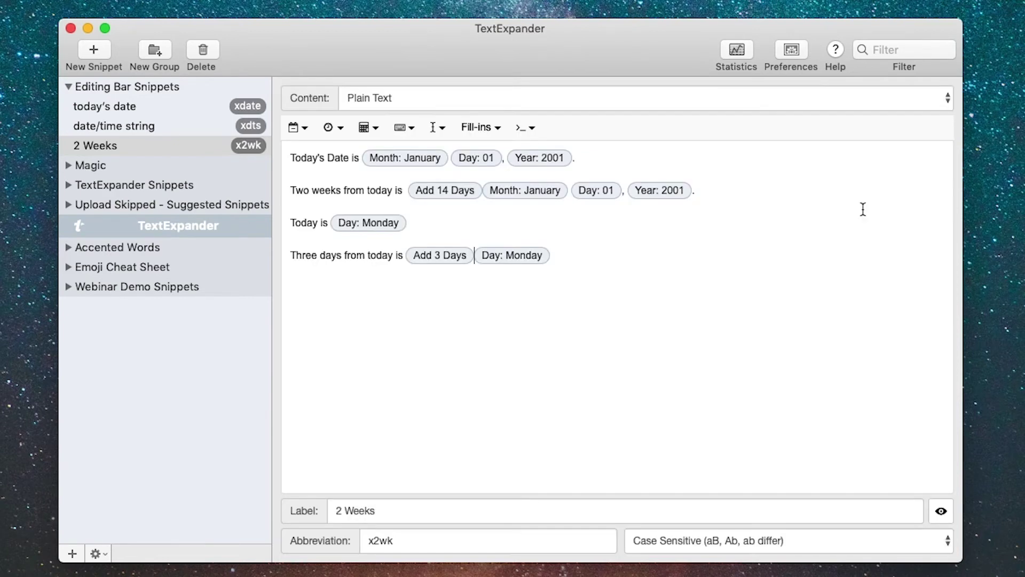
{"action": "left_click", "coordinate": [678, 260]}
{"action": "key", "text": "super+shift+p"}
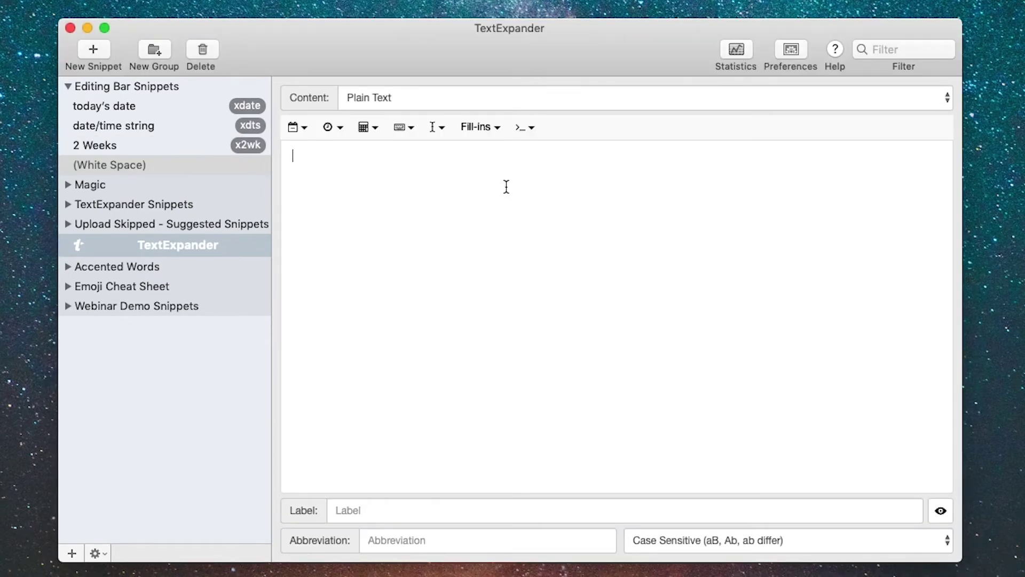
On the new empty snippet, show the editing bar's special keystroke list, then dismiss it without inserting anything
{"action": "left_click", "coordinate": [401, 135]}
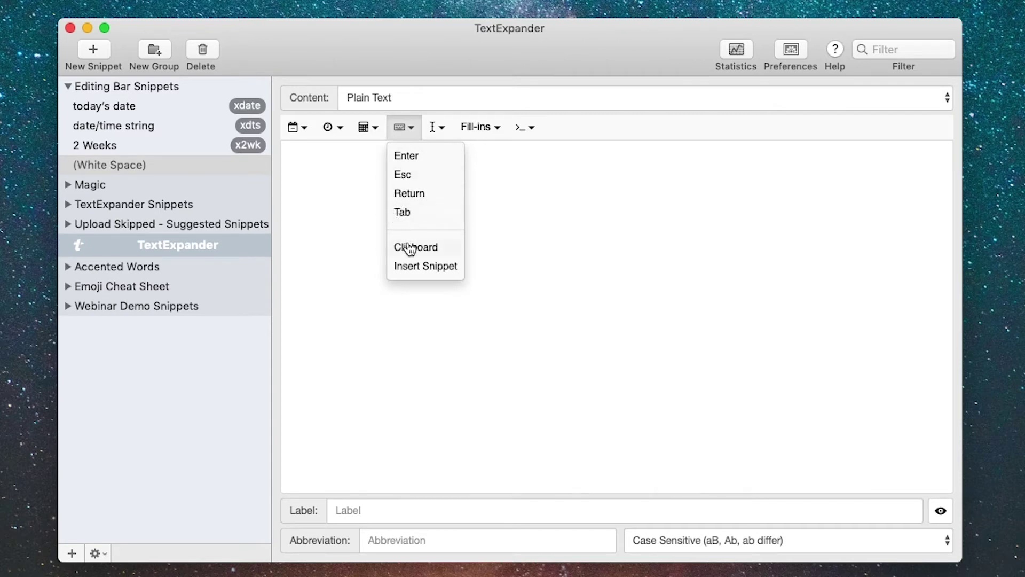
{"action": "left_click", "coordinate": [581, 215]}
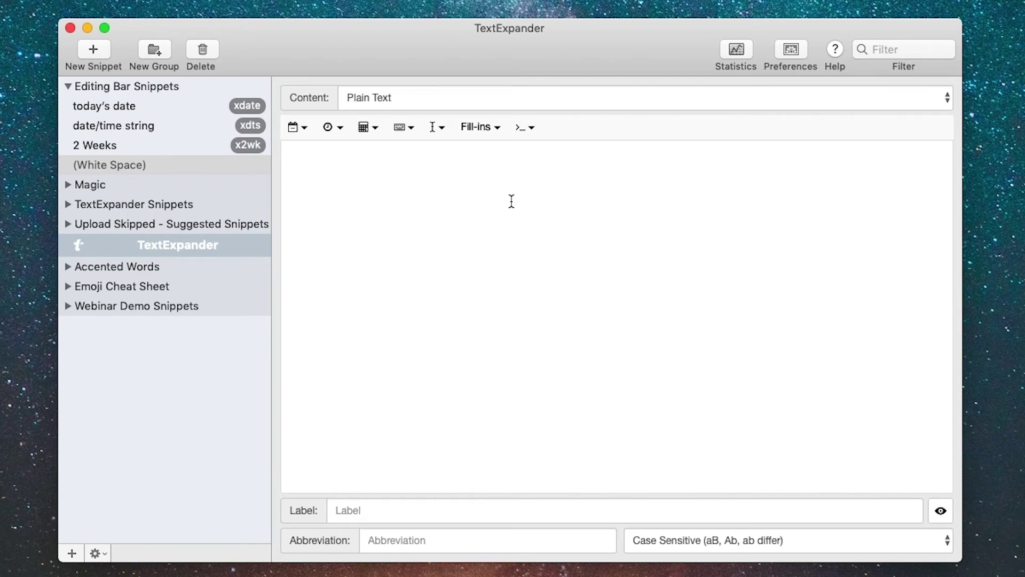
Write the 'Your order has shipped' heading, a Tab keystroke, and the Dear Customer letter signed The Lead Balloon Company
{"action": "type", "text": "Your order has shipp"}
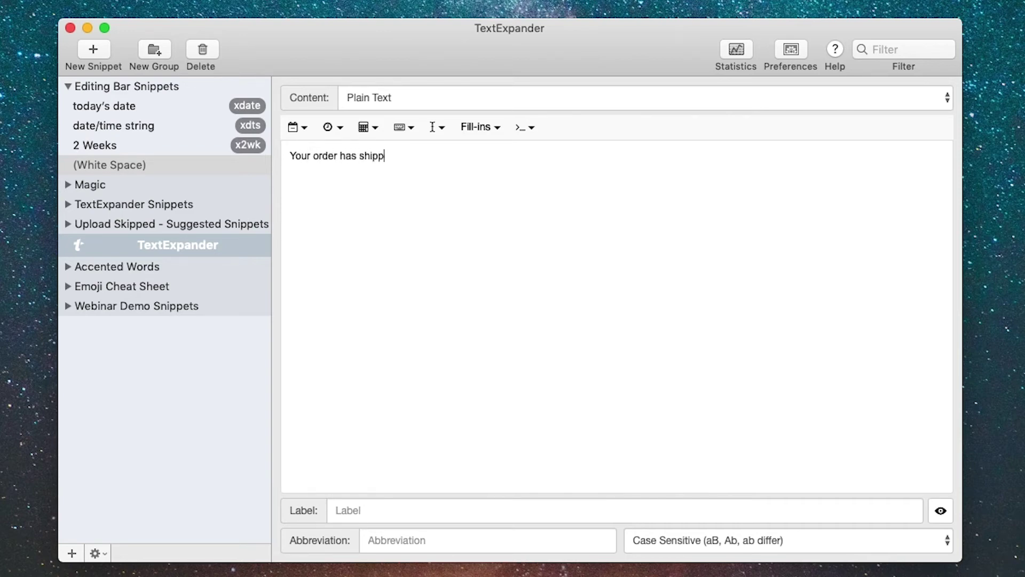
{"action": "type", "text": "ed"}
{"action": "left_click", "coordinate": [402, 127]}
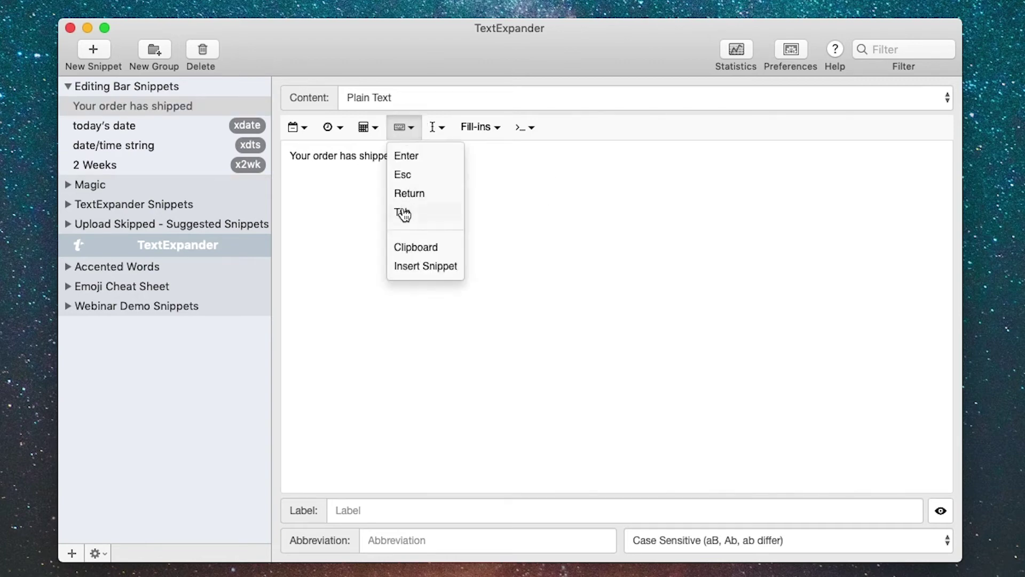
{"action": "left_click", "coordinate": [402, 214]}
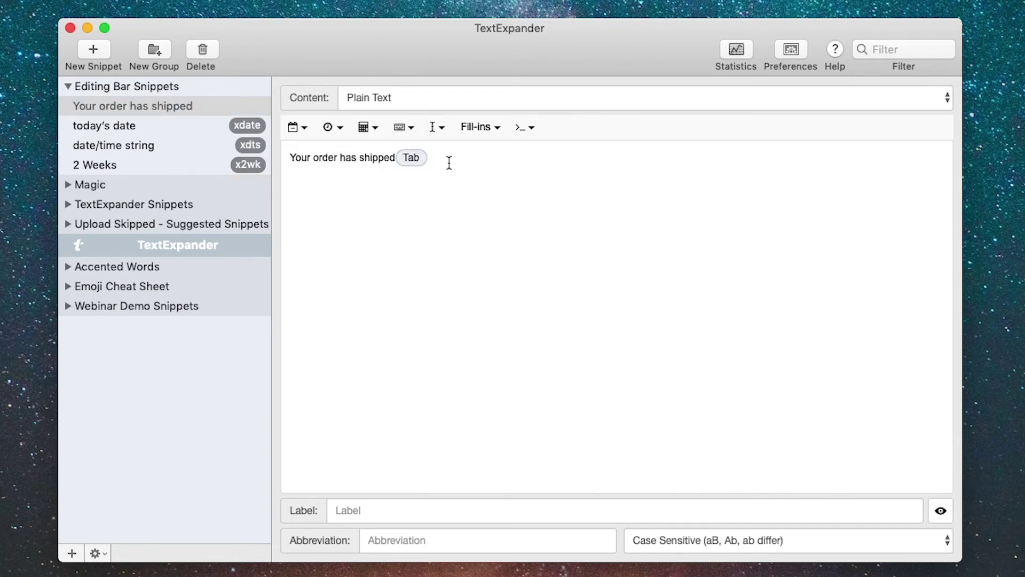
{"action": "type", "text": "Dear Customer,"}
{"action": "key", "text": "Return"}
{"action": "type", "text": "Thank you so much for your order of our newest lead balloon. T"}
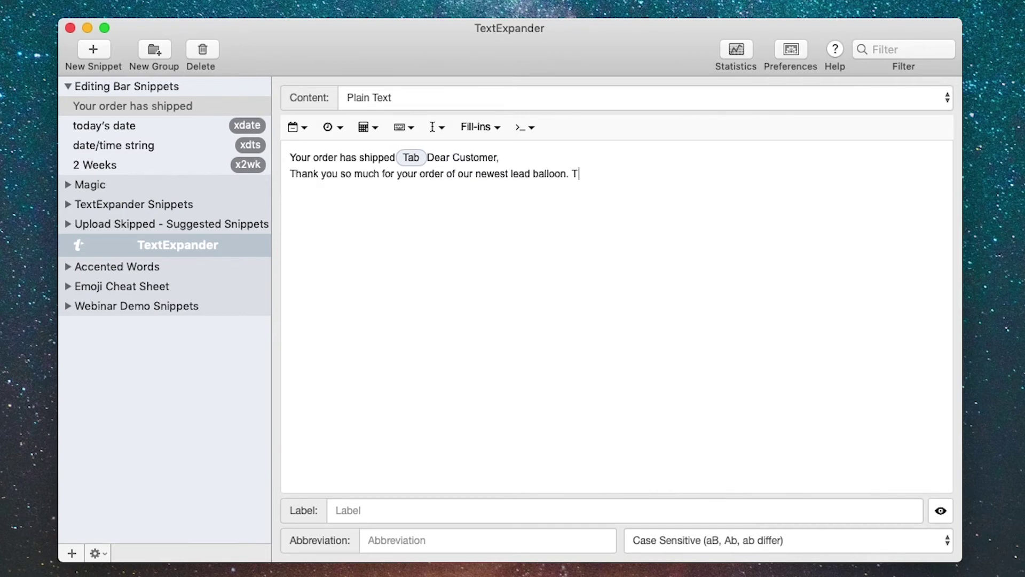
{"action": "type", "text": "his new model is fantastic and we promise this time it will actually float. Guranteed! (well... sort of)."}
{"action": "key", "text": "Return"}
{"action": "key", "text": "Return"}
{"action": "type", "text": "XOXO,"}
{"action": "key", "text": "Return"}
{"action": "type", "text": "The Lead Balloon Company"}
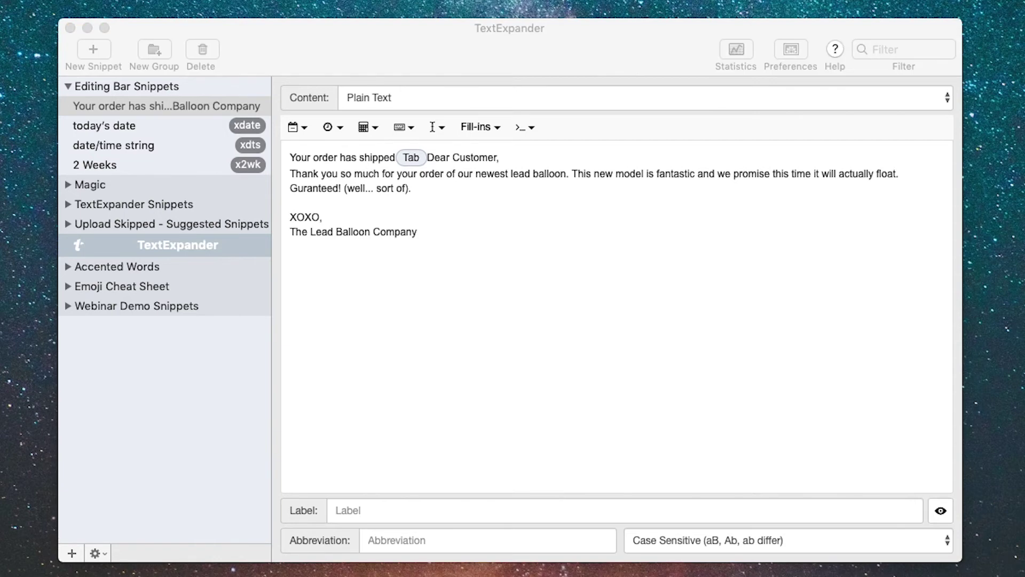
Label the snippet 'Thank you email' with abbreviation xty
{"action": "left_click", "coordinate": [372, 509]}
{"action": "left_click", "coordinate": [372, 509]}
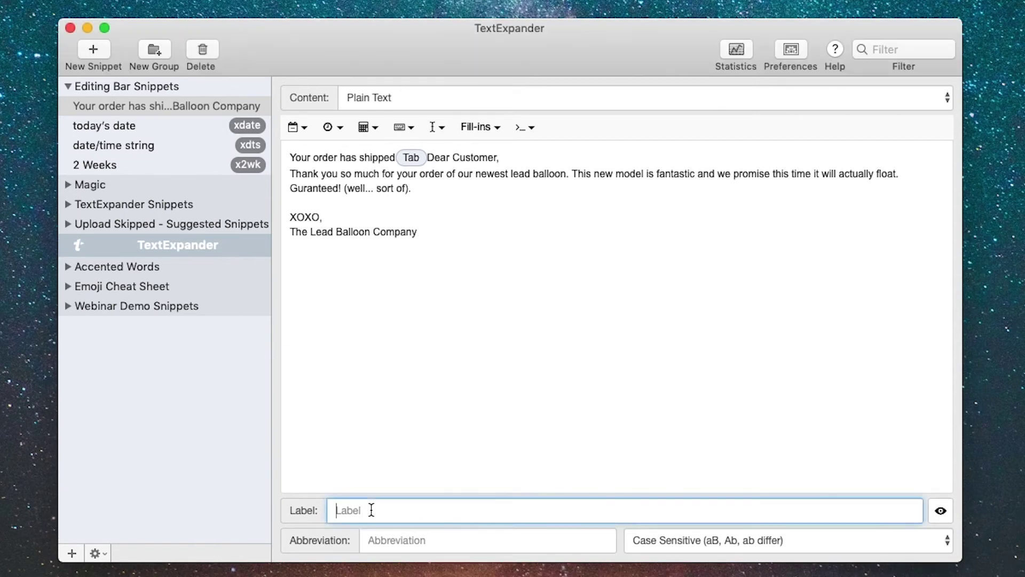
{"action": "type", "text": "Thank you email"}
{"action": "key", "text": "Tab"}
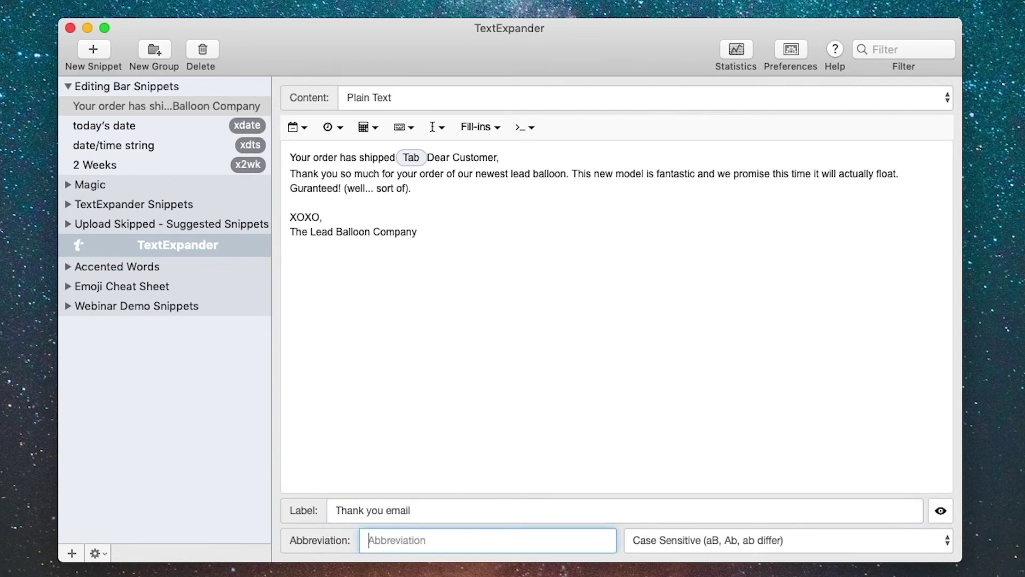
{"action": "type", "text": "xty"}
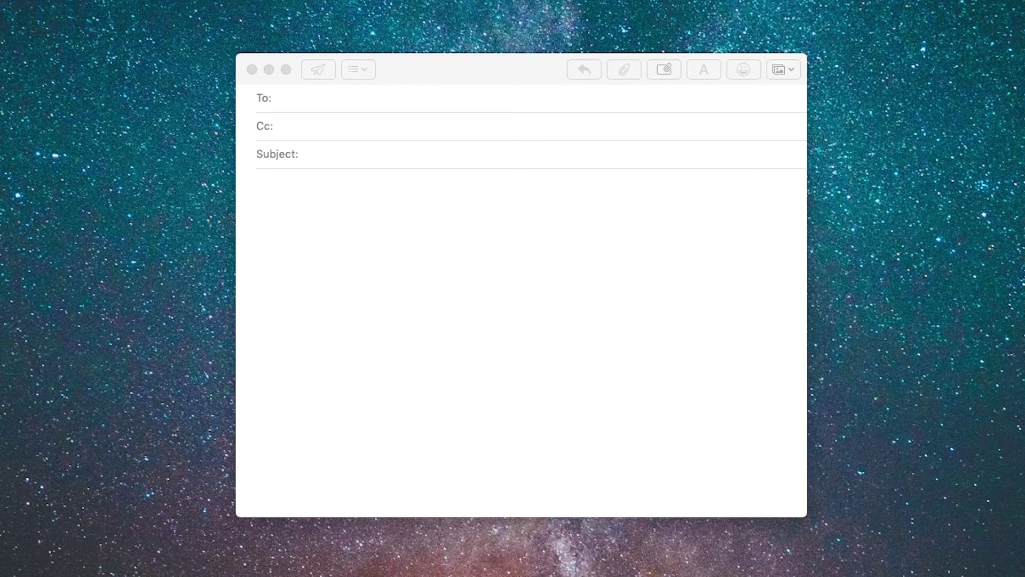
Expand the thank-you snippet from the new message's subject line, then fill the body with the letter
{"action": "left_click", "coordinate": [342, 287]}
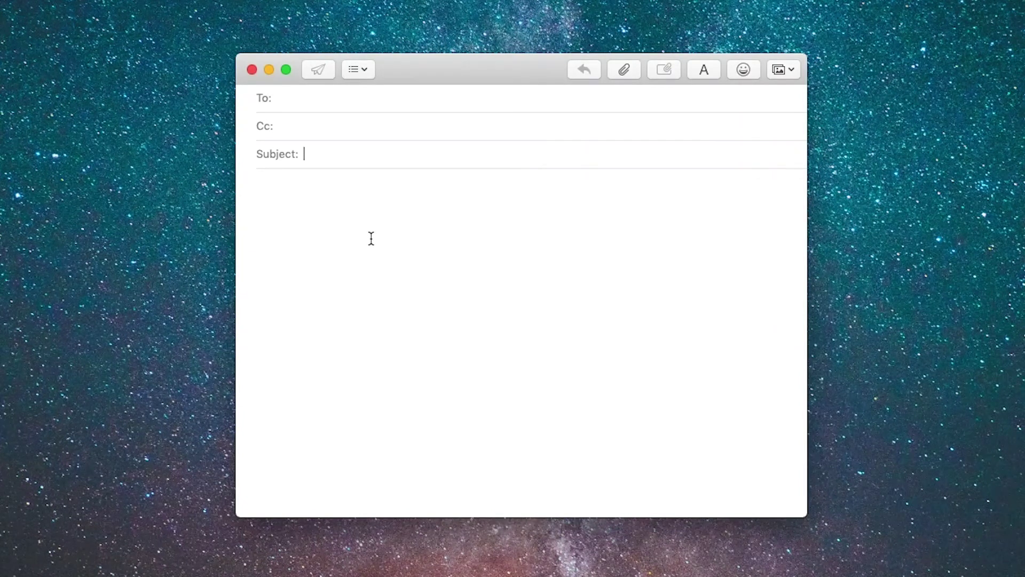
{"action": "left_click", "coordinate": [335, 155]}
{"action": "type", "text": "ys"}
{"action": "key", "text": "space"}
{"action": "key", "text": "Tab"}
{"action": "type", "text": "Dear Customer, Thank you so much for your order of our newest lead balloon. This new model is fantastic and we promise this time it will actually float. Guranteed! (well... sort of).  XOXO, The Lead Balloon Company"}
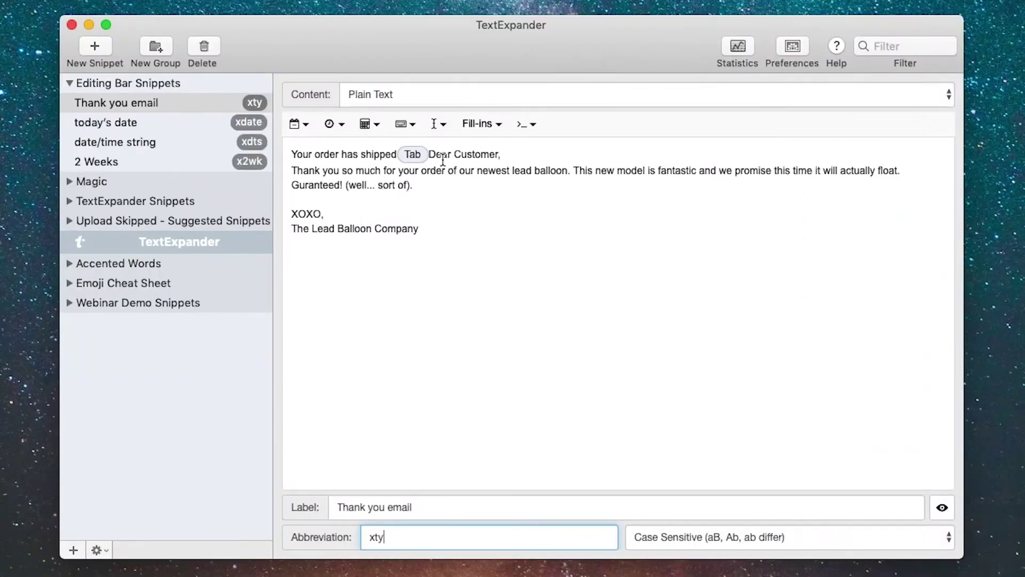
Break 'Dear Customer,' onto its own line and rejoin it, then show the special keystroke list
{"action": "left_click", "coordinate": [431, 153]}
{"action": "key", "text": "Return"}
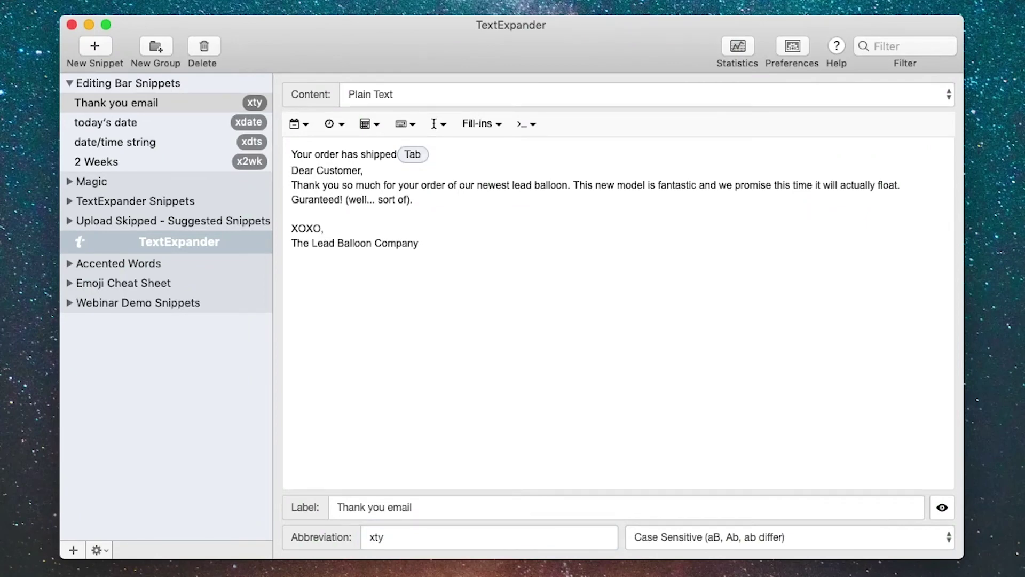
{"action": "key", "text": "BackSpace"}
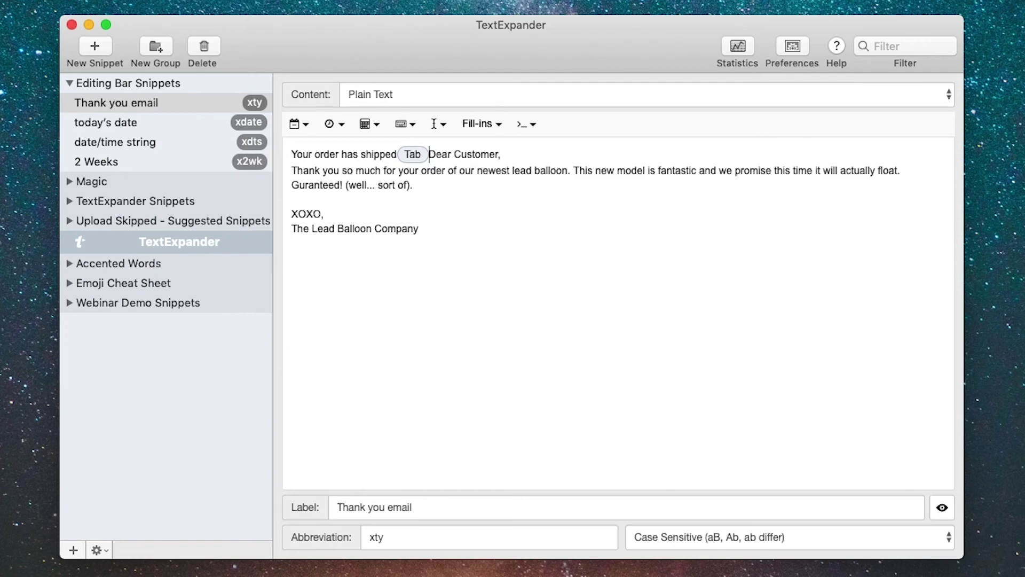
{"action": "left_click", "coordinate": [409, 130]}
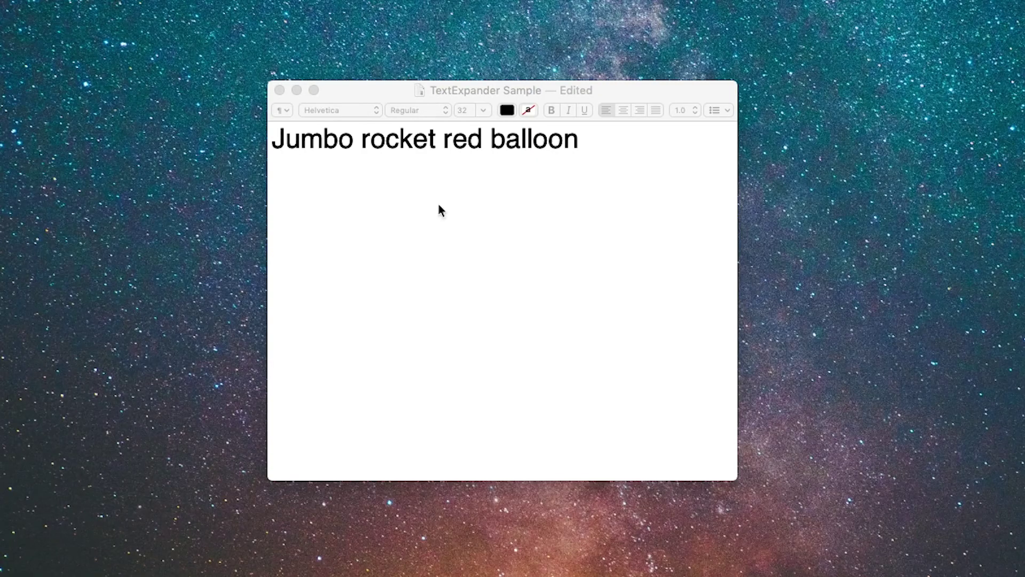
In the TextEdit sample document, drag-select the line 'Jumbo rocket red balloon'
{"action": "left_click", "coordinate": [537, 202]}
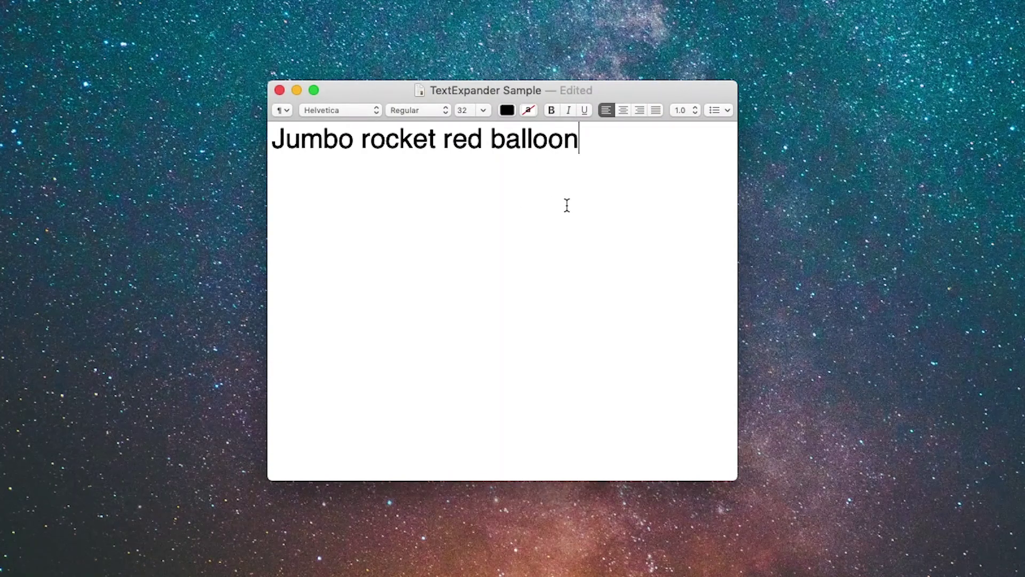
{"action": "left_click", "coordinate": [315, 158]}
{"action": "left_click_drag", "start_coordinate": [315, 157], "coordinate": [248, 147]}
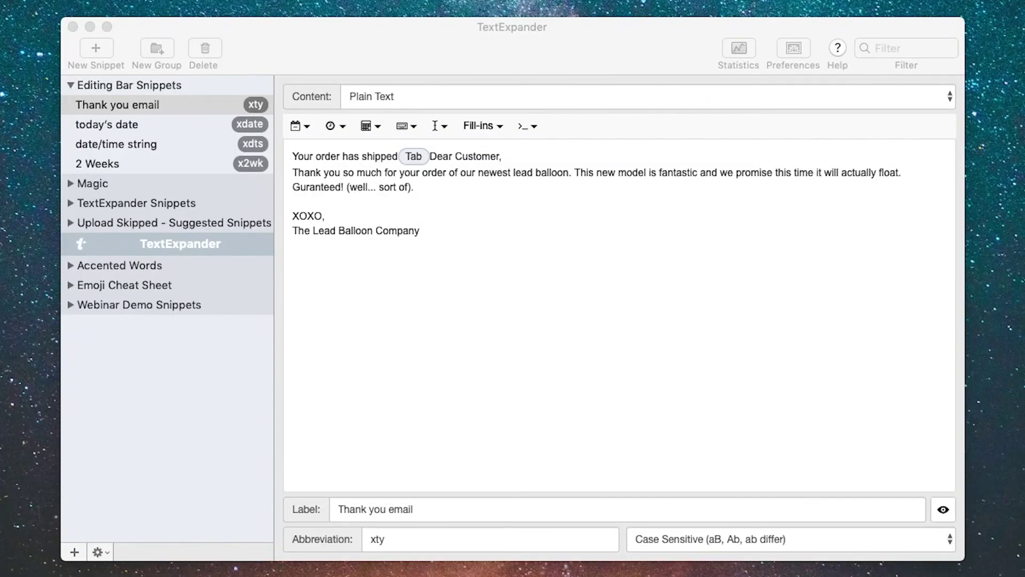
Replace 'newest lead balloon' in the Thank you email letter with a Clipboard field
{"action": "left_click", "coordinate": [471, 243]}
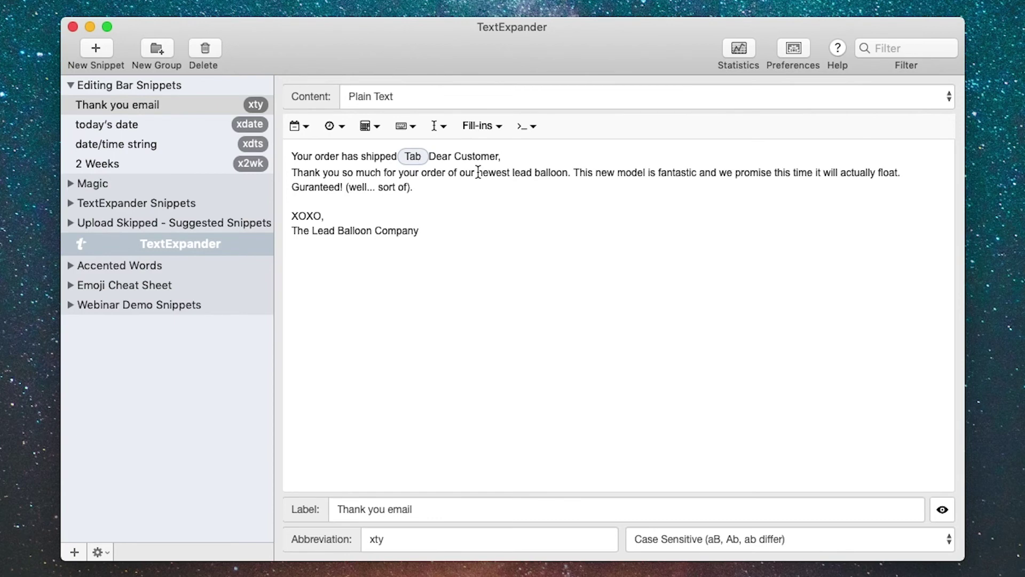
{"action": "left_click_drag", "start_coordinate": [478, 172], "coordinate": [569, 173]}
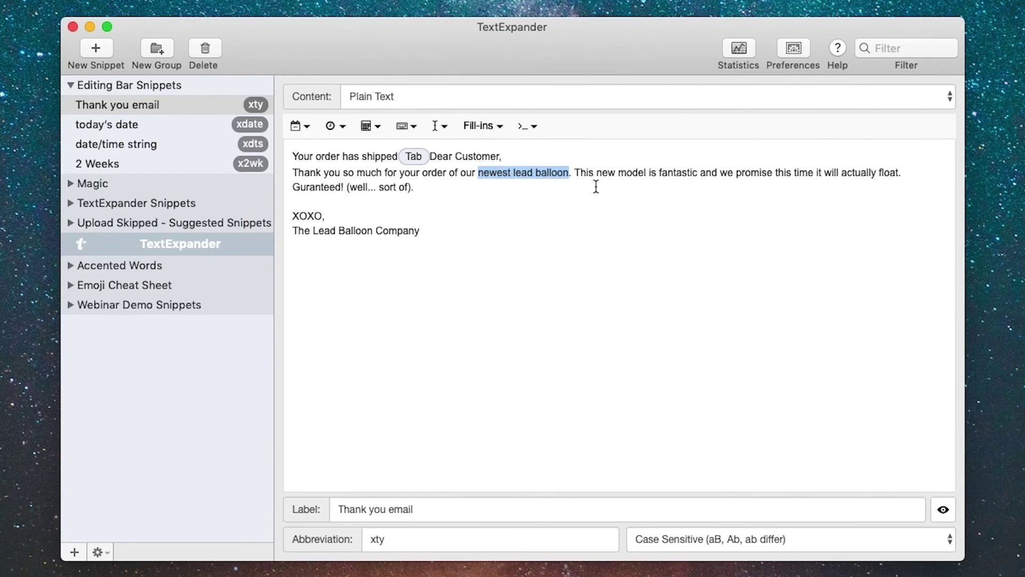
{"action": "left_click", "coordinate": [410, 136]}
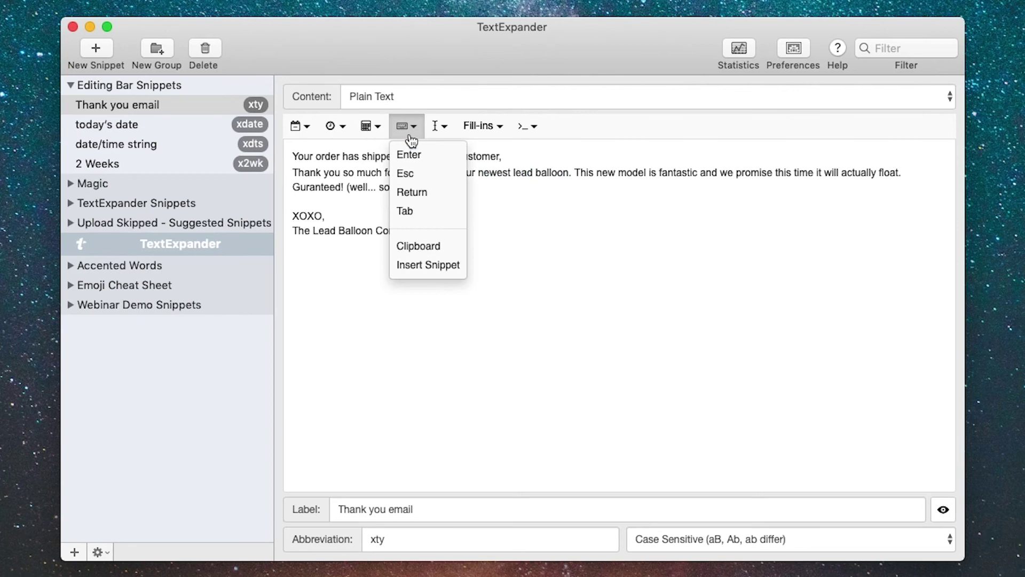
{"action": "left_click", "coordinate": [422, 251]}
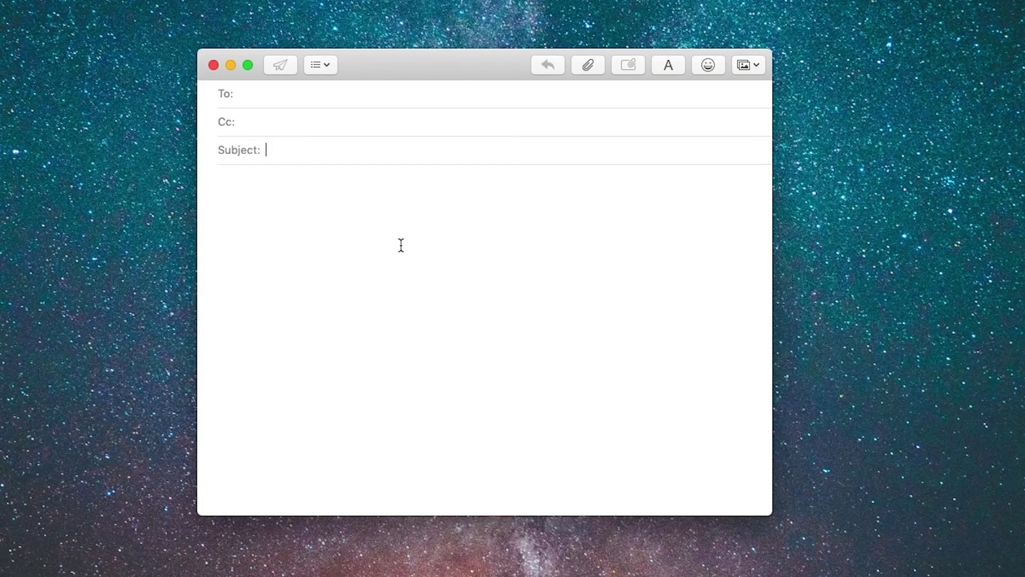
Type the snippet abbreviation in the new message's Subject field so the clipboard-based letter expands
{"action": "left_click", "coordinate": [296, 154]}
{"action": "type", "text": "vf"}
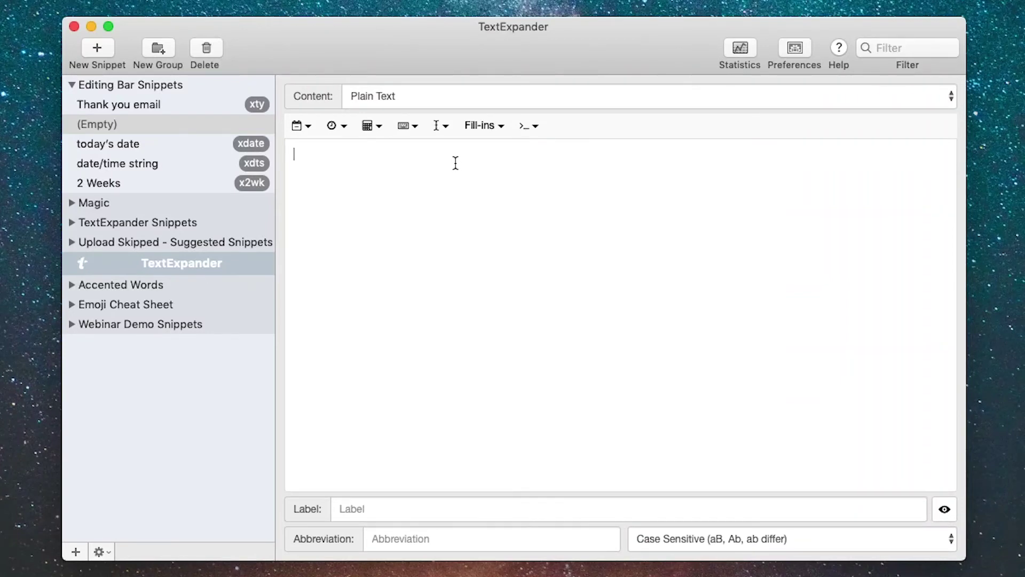
Build a year-month-day date from Year, Month and Day fields with dashes, followed by '- sparky expense'
{"action": "left_click", "coordinate": [450, 131]}
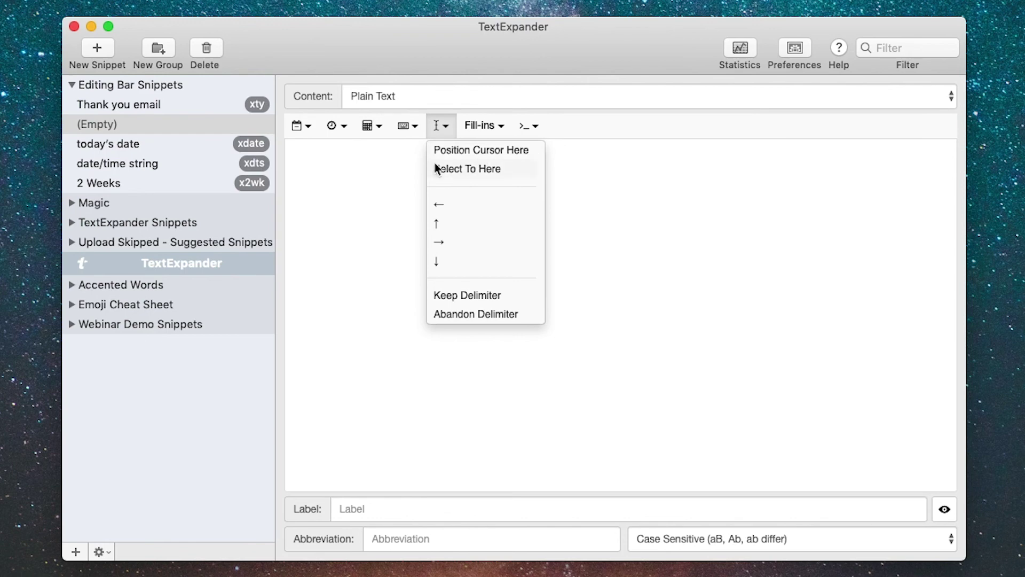
{"action": "left_click", "coordinate": [389, 167]}
{"action": "left_click", "coordinate": [309, 135]}
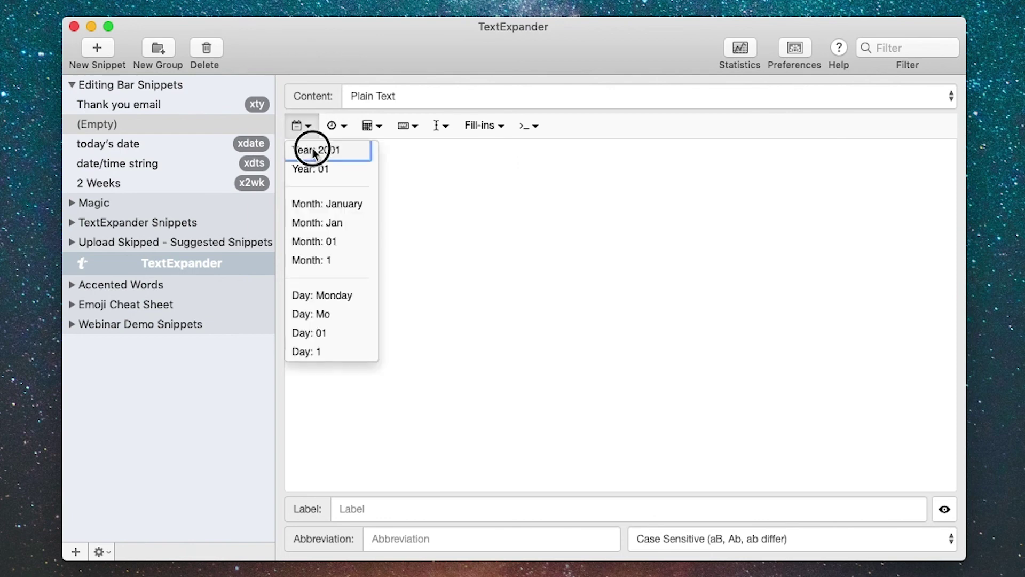
{"action": "left_click", "coordinate": [310, 148]}
{"action": "type", "text": "-"}
{"action": "left_click", "coordinate": [309, 132]}
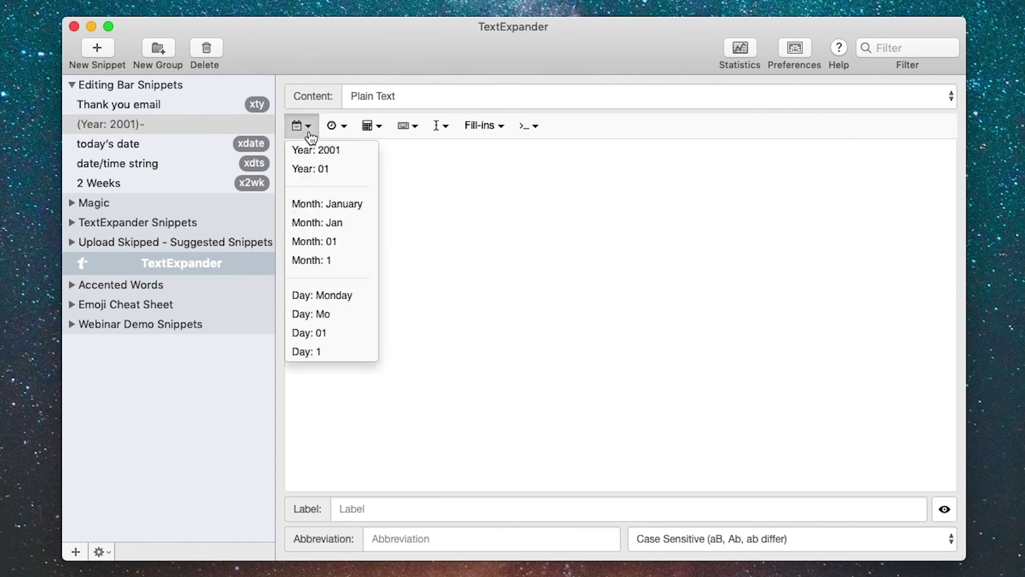
{"action": "left_click", "coordinate": [320, 241]}
{"action": "type", "text": "-"}
{"action": "left_click", "coordinate": [312, 129]}
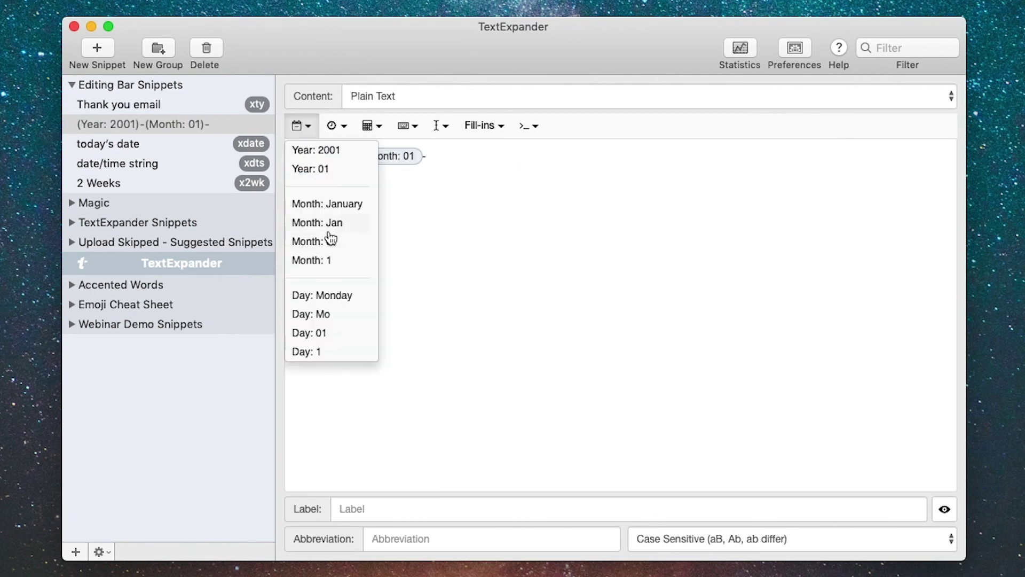
{"action": "left_click", "coordinate": [331, 334]}
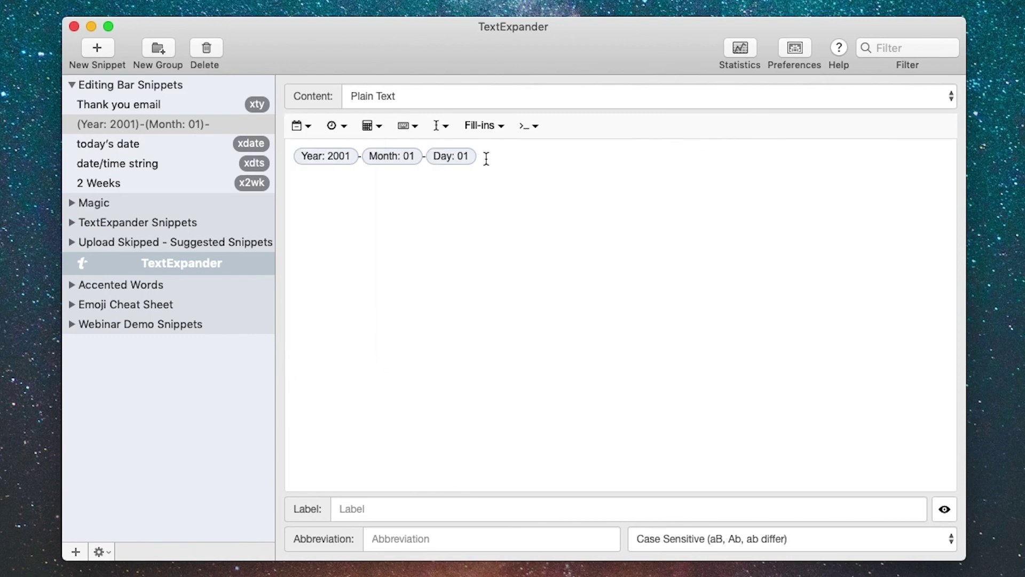
{"action": "type", "text": "-- sparky expense"}
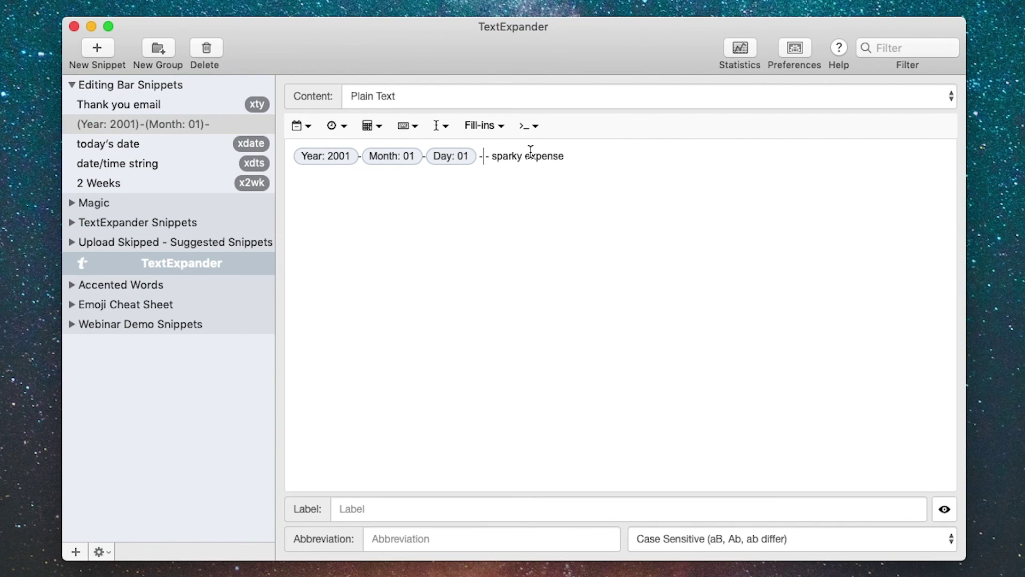
Add Position Cursor Here before '- sparky expense', and label the snippet 'expense' with abbreviation xexp
{"action": "left_click", "coordinate": [486, 156]}
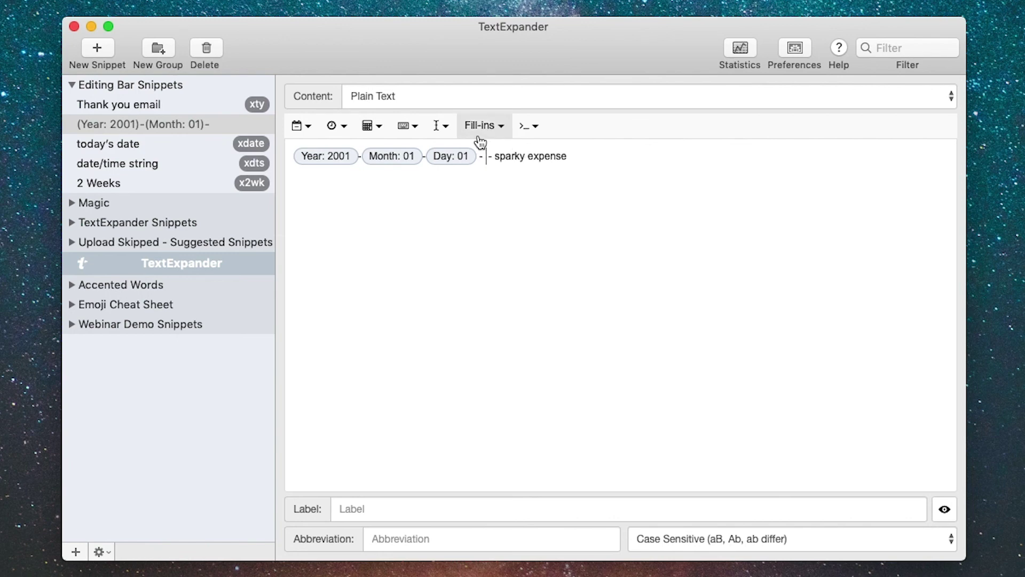
{"action": "left_click", "coordinate": [443, 131]}
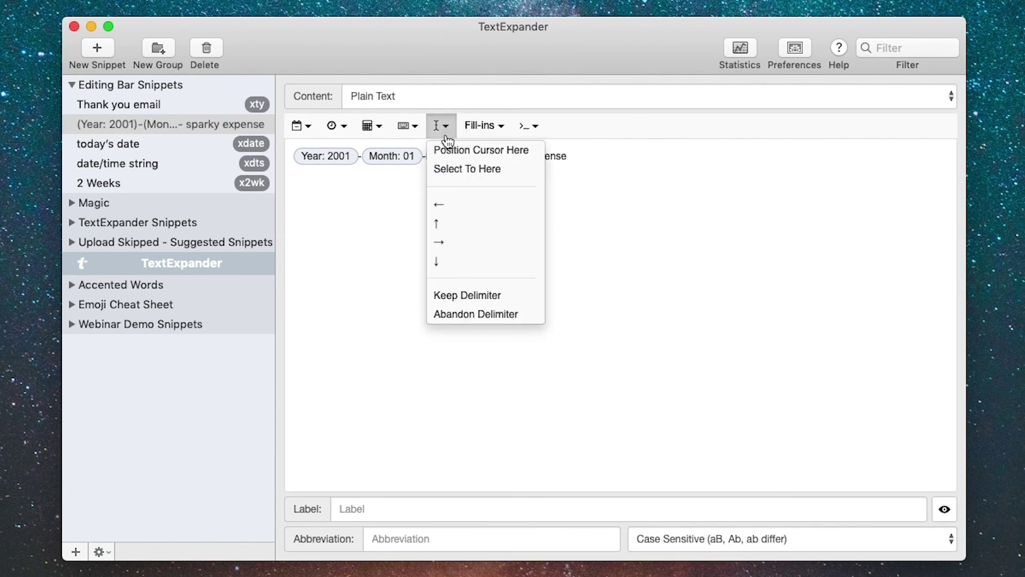
{"action": "left_click", "coordinate": [458, 151]}
{"action": "left_click", "coordinate": [411, 510]}
{"action": "type", "text": "expense"}
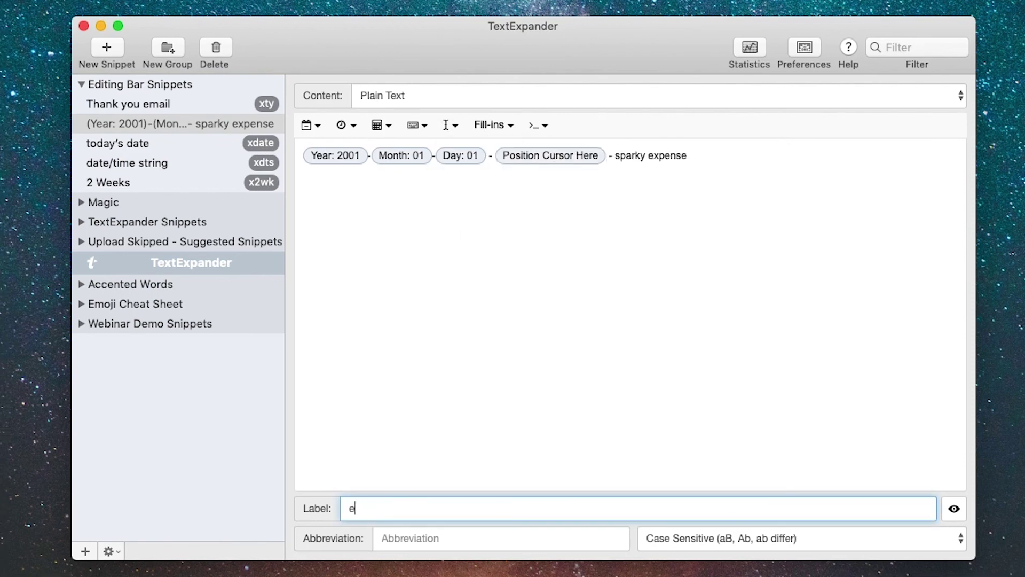
{"action": "key", "text": "Tab"}
{"action": "type", "text": "xexp"}
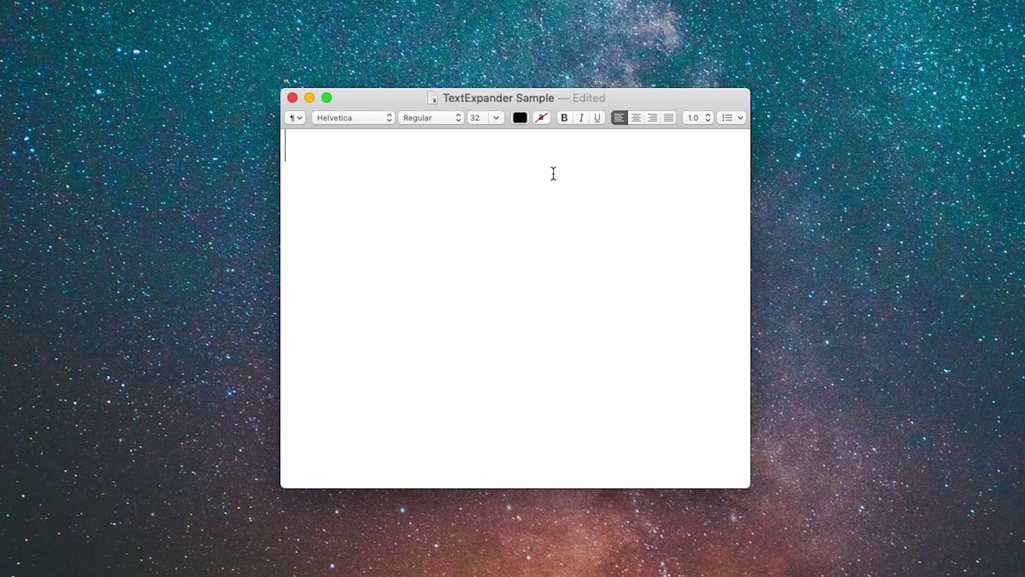
In TextEdit, type xexp, then 'Mac Software Purchase' at the positioned cursor
{"action": "type", "text": "xexp"}
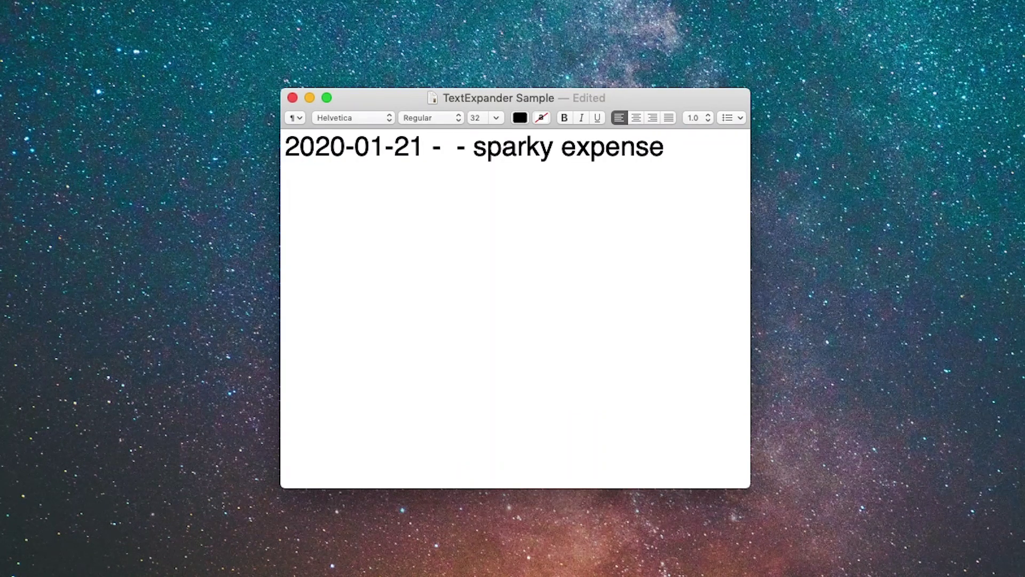
{"action": "type", "text": "Mac Sof"}
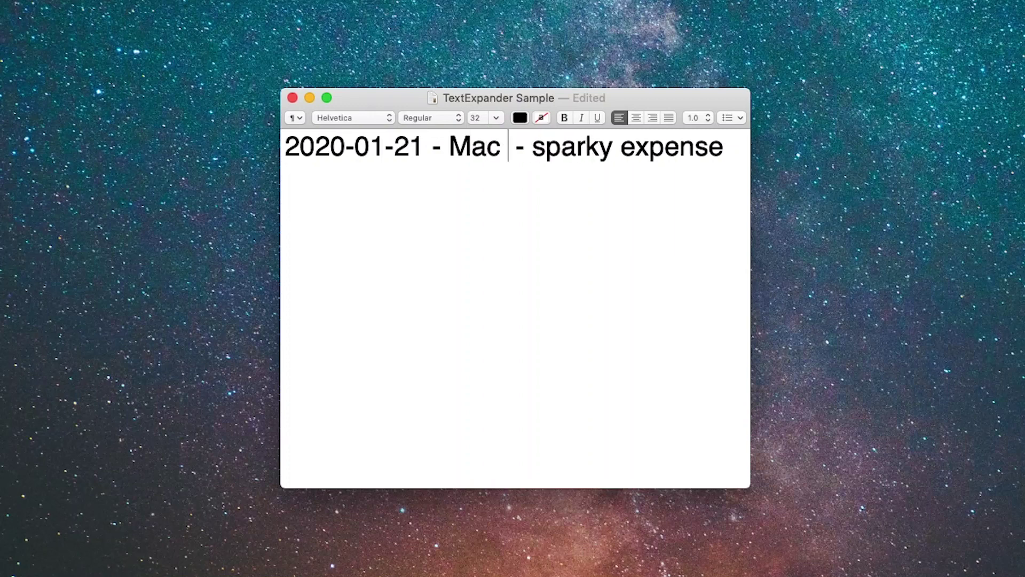
{"action": "type", "text": "tware P"}
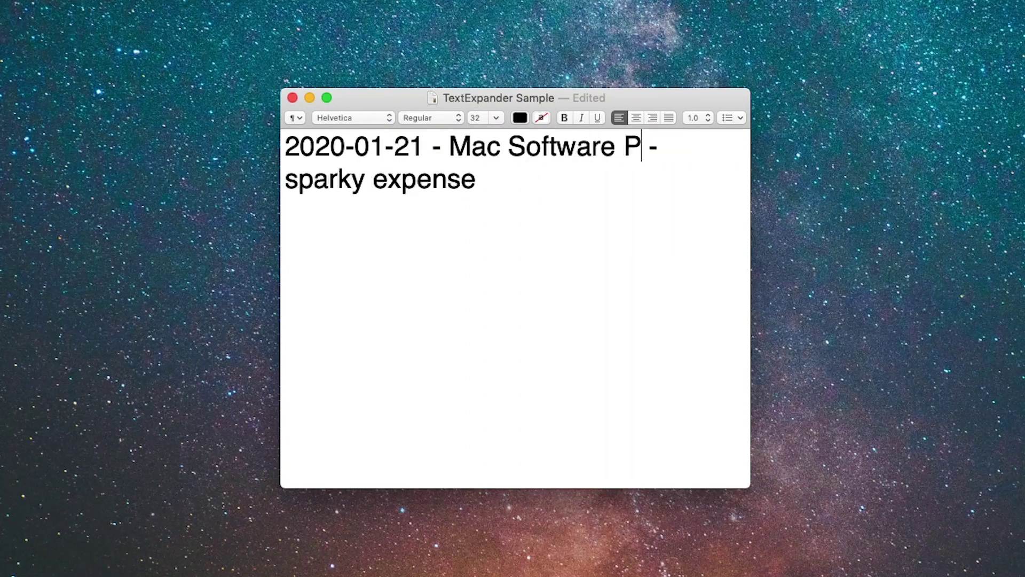
{"action": "type", "text": "urchase"}
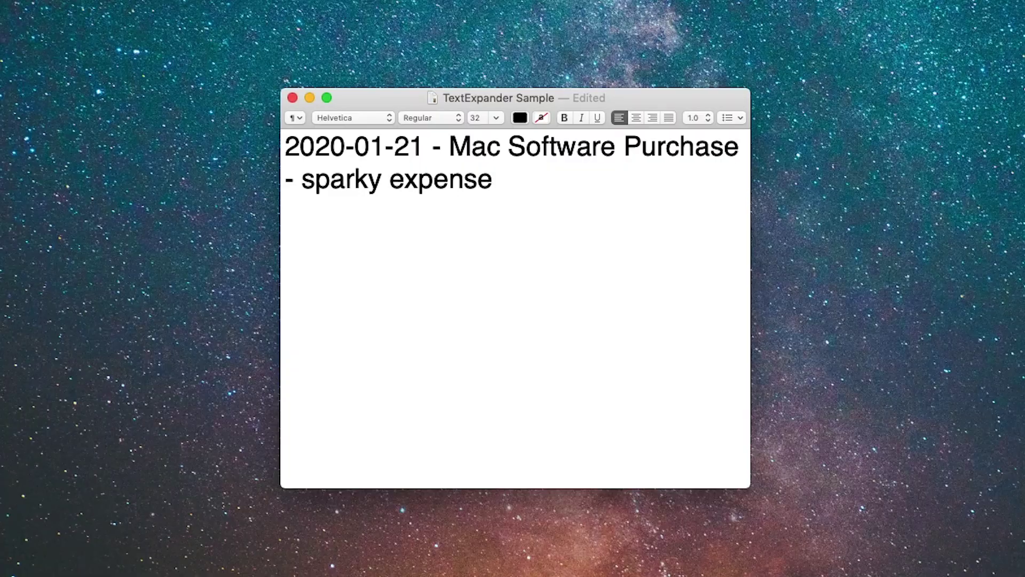